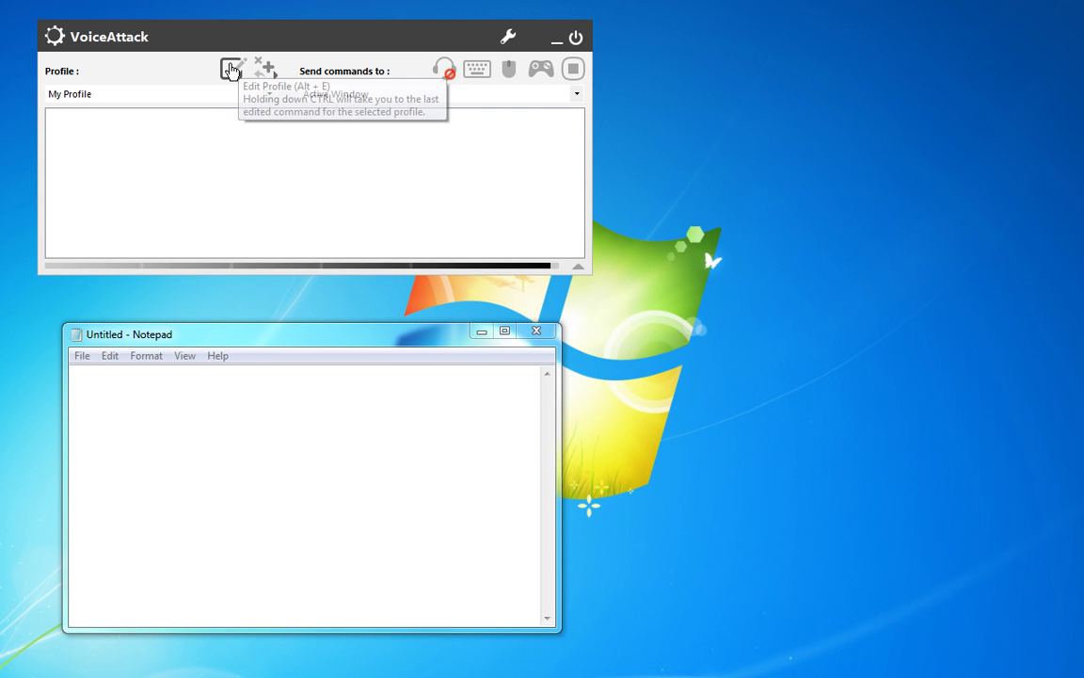
# Step: Open My Profile for editing and create a new command with the spoken phrase "automatic landing"
pyautogui.click(230, 72)
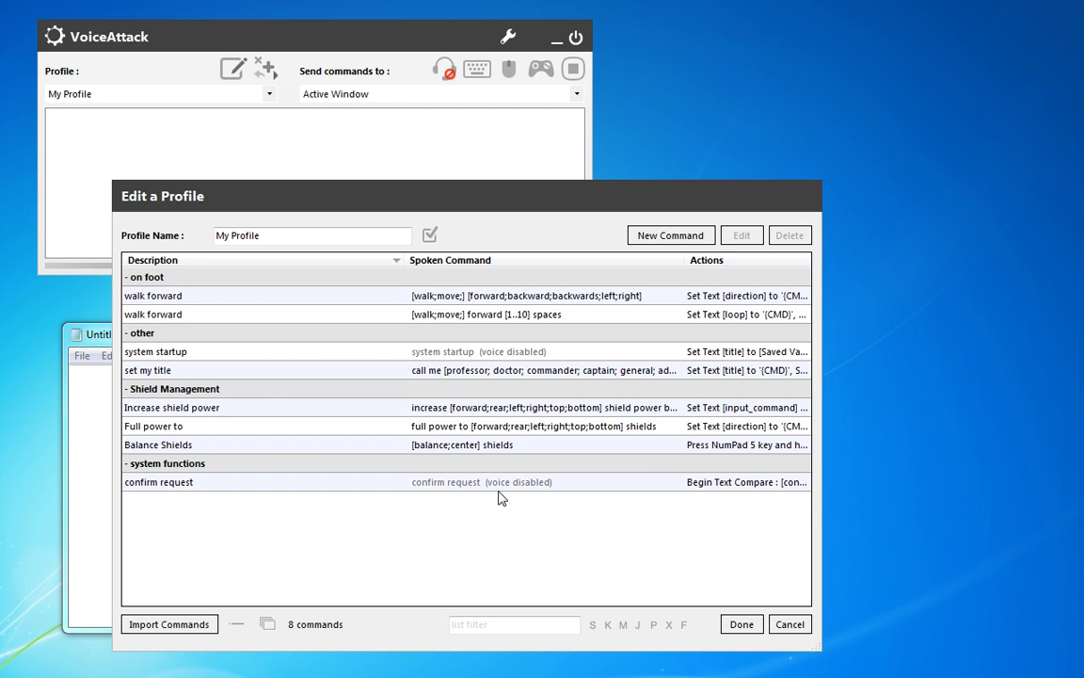
pyautogui.click(694, 238)
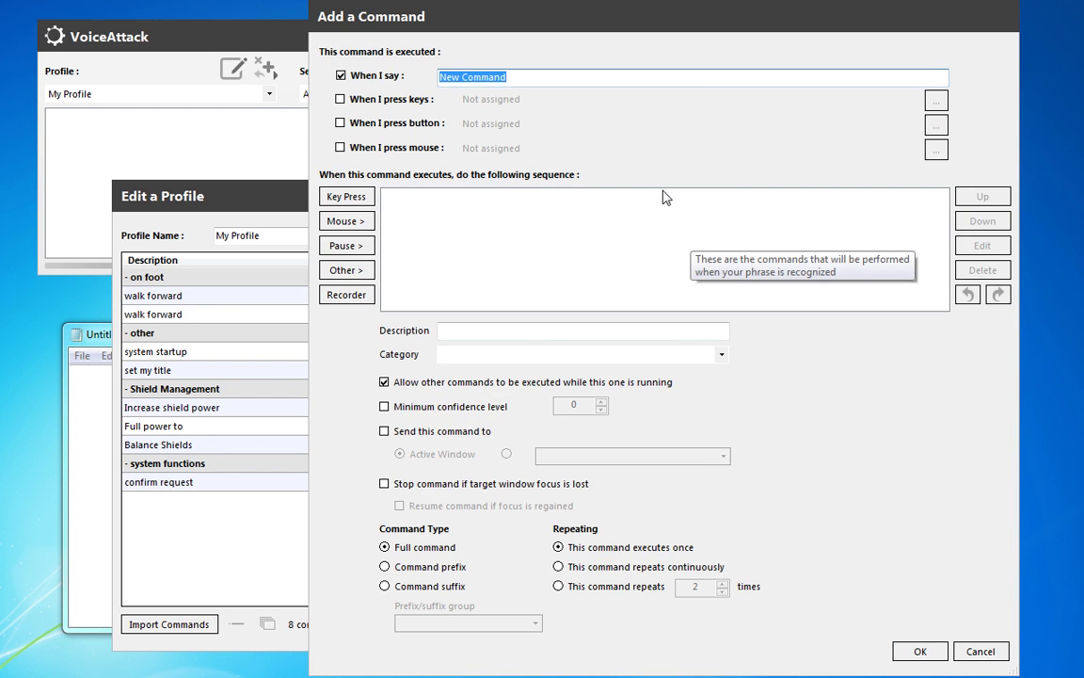
pyautogui.write('automatic landing')
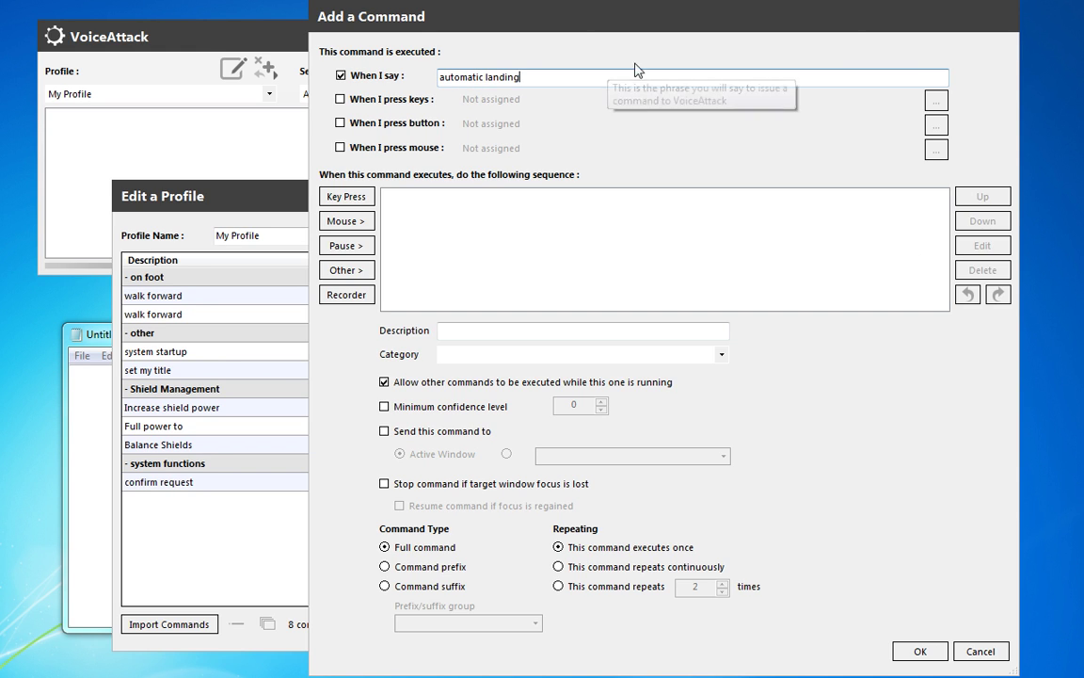
# Step: Add a keypress action to the command that presses down the N key without releasing it
pyautogui.click(341, 197)
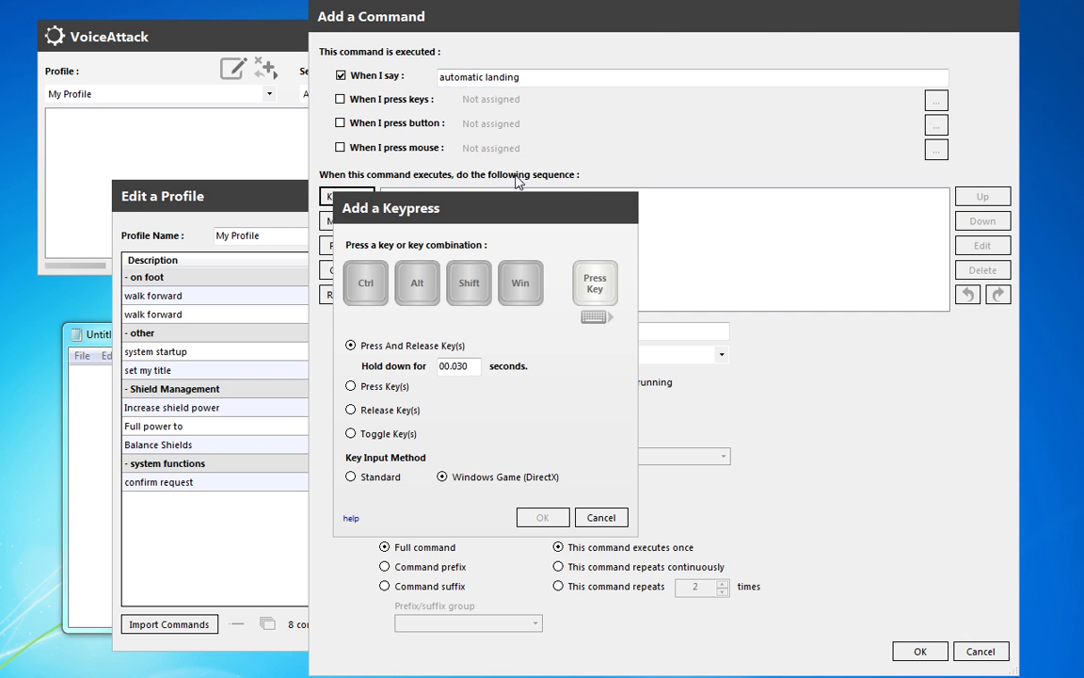
pyautogui.press('n')
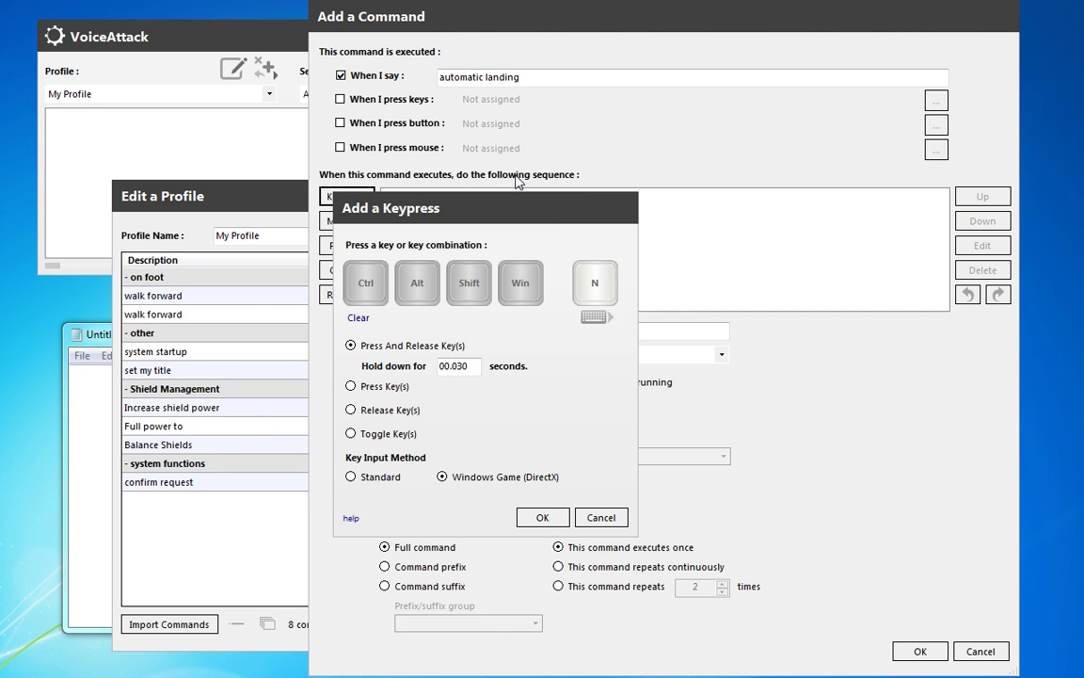
pyautogui.click(382, 392)
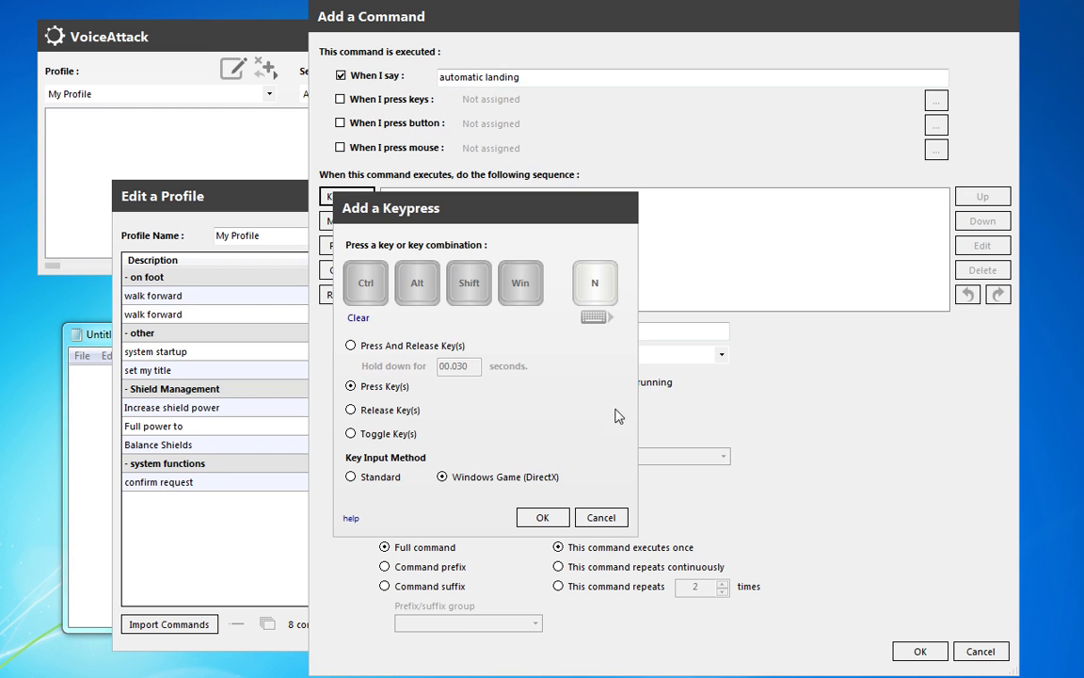
pyautogui.click(543, 519)
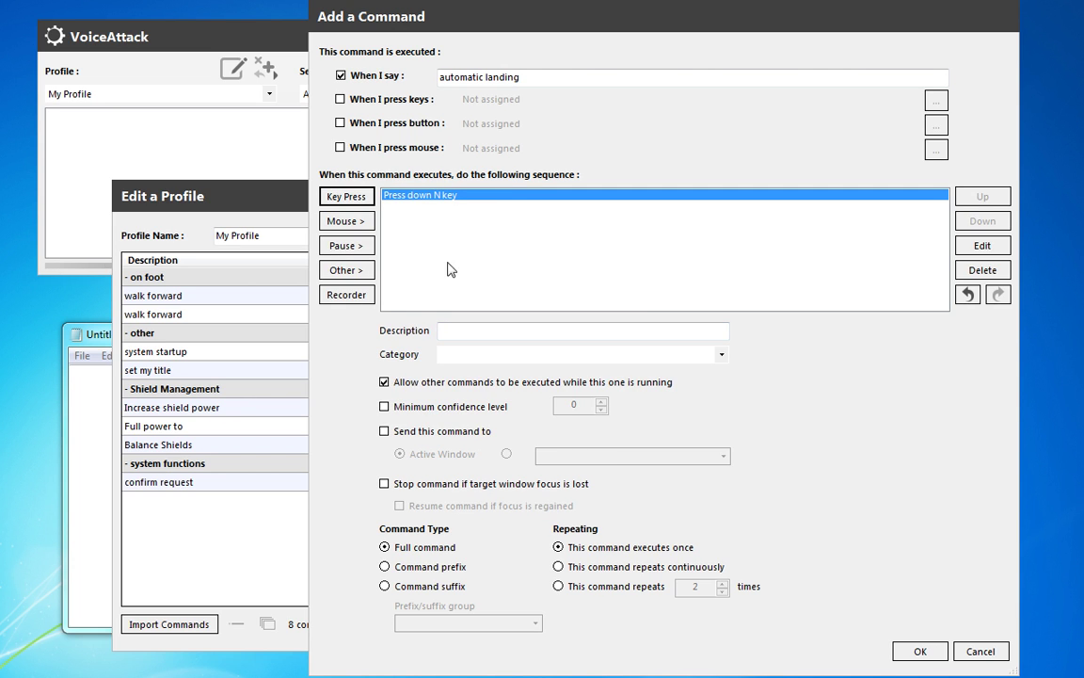
# Step: Describe the command as "auto land" and assign it to the category "landing"
pyautogui.click(640, 330)
pyautogui.write('auto land')
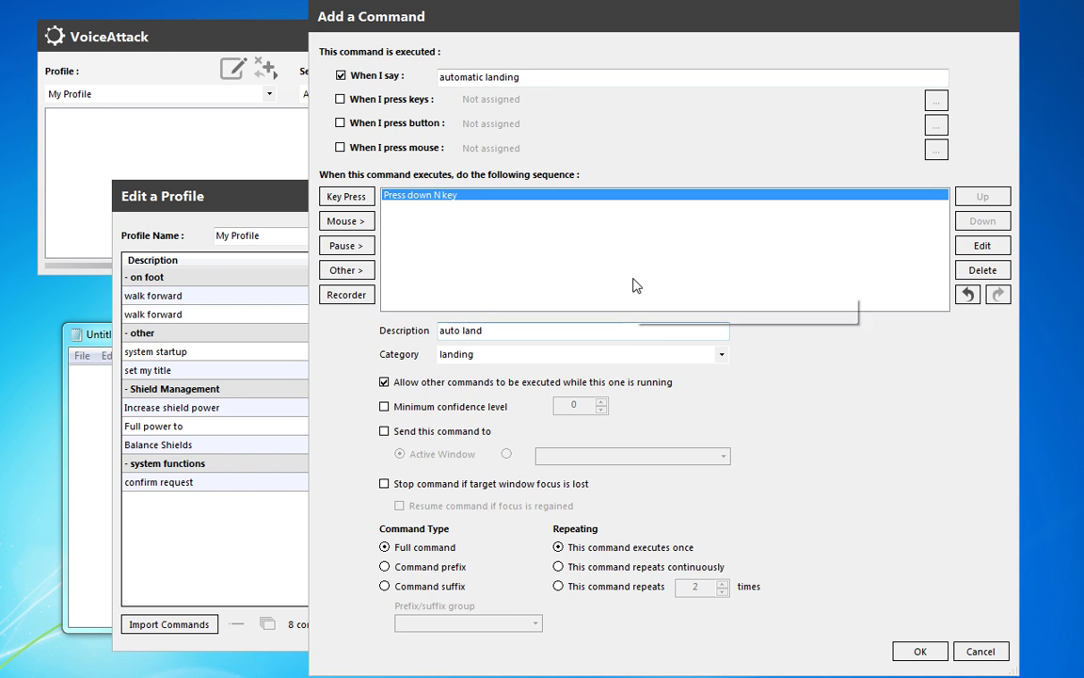
# Step: Add an action after the N keypress that sets the boolean variable "holding" to True and saves the value to the profile
pyautogui.click(522, 193)
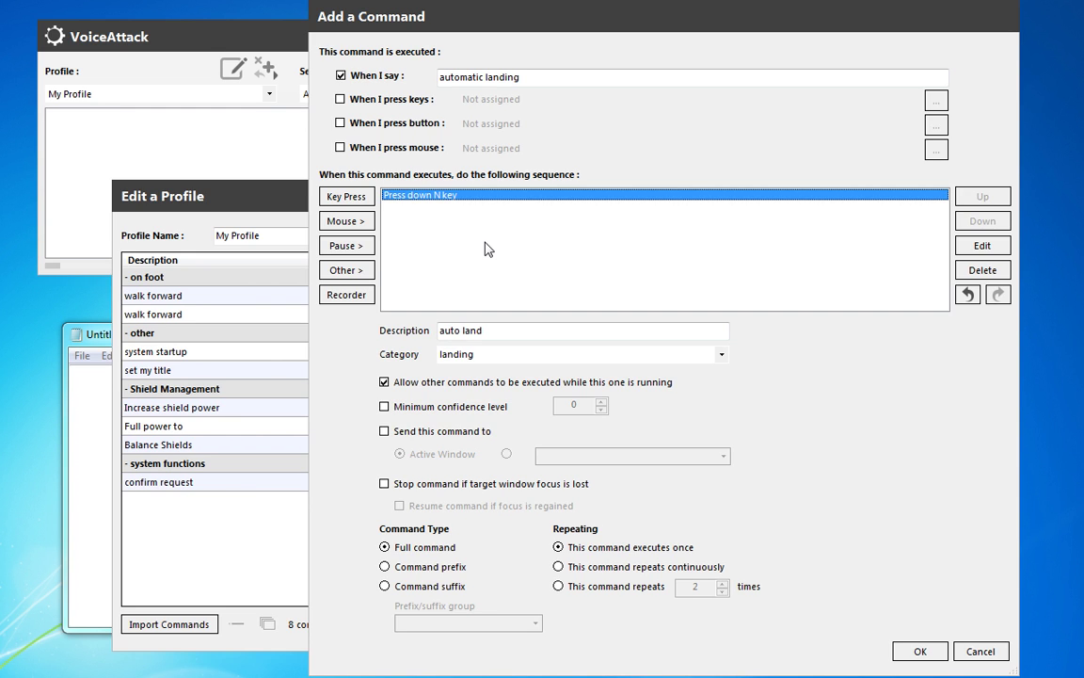
pyautogui.click(346, 270)
pyautogui.moveTo(483, 280)
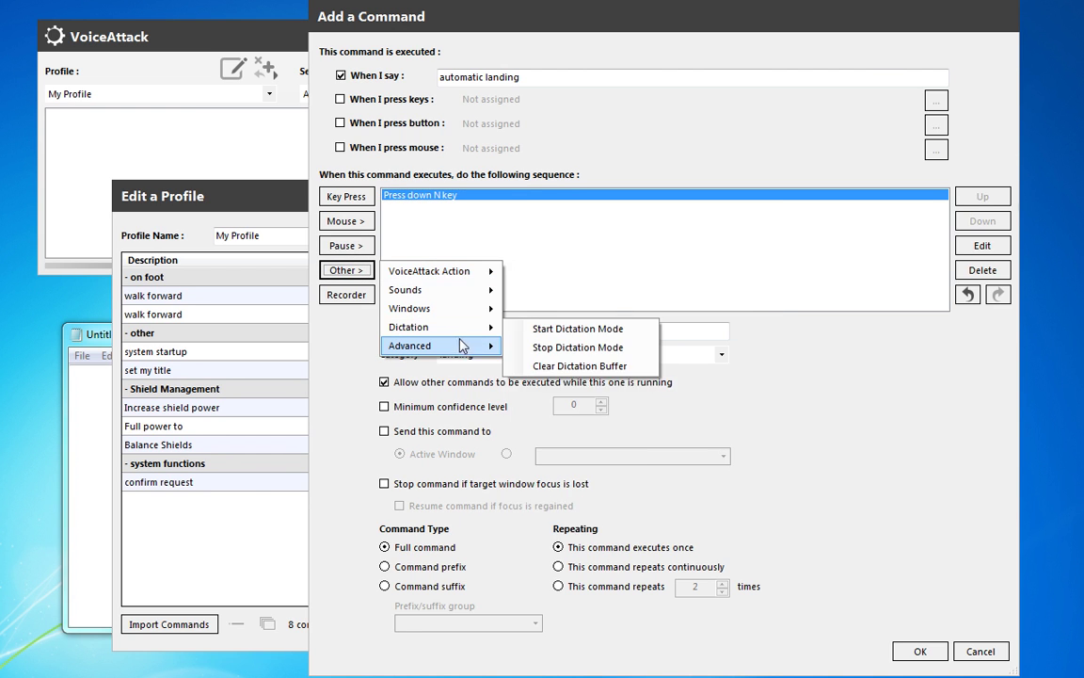
pyautogui.moveTo(489, 345)
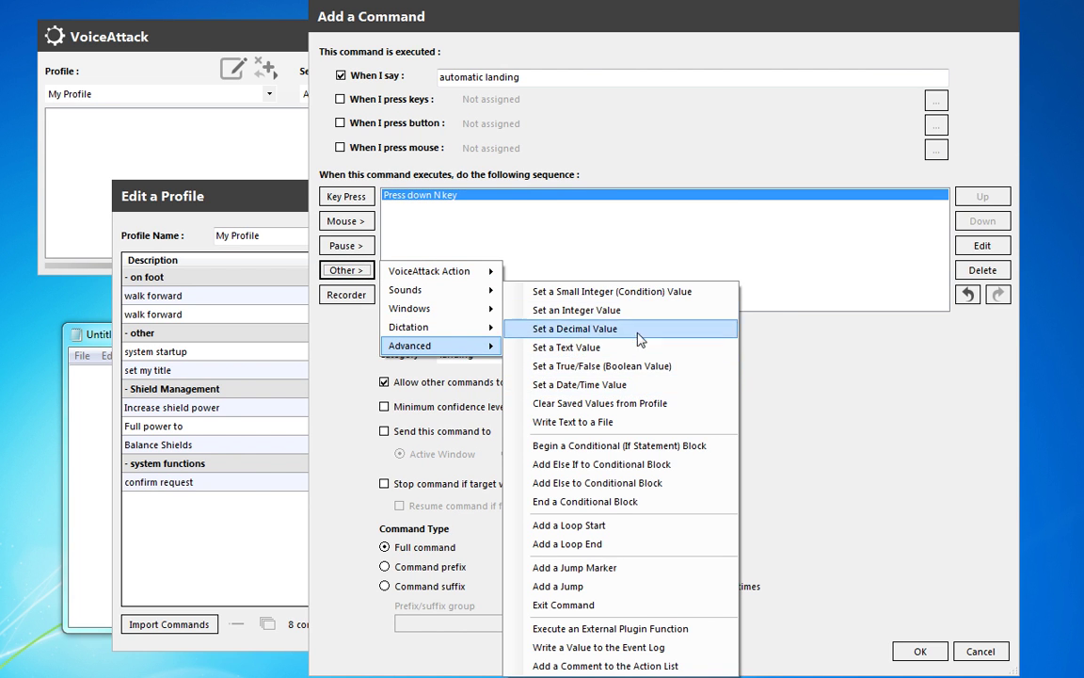
pyautogui.click(656, 365)
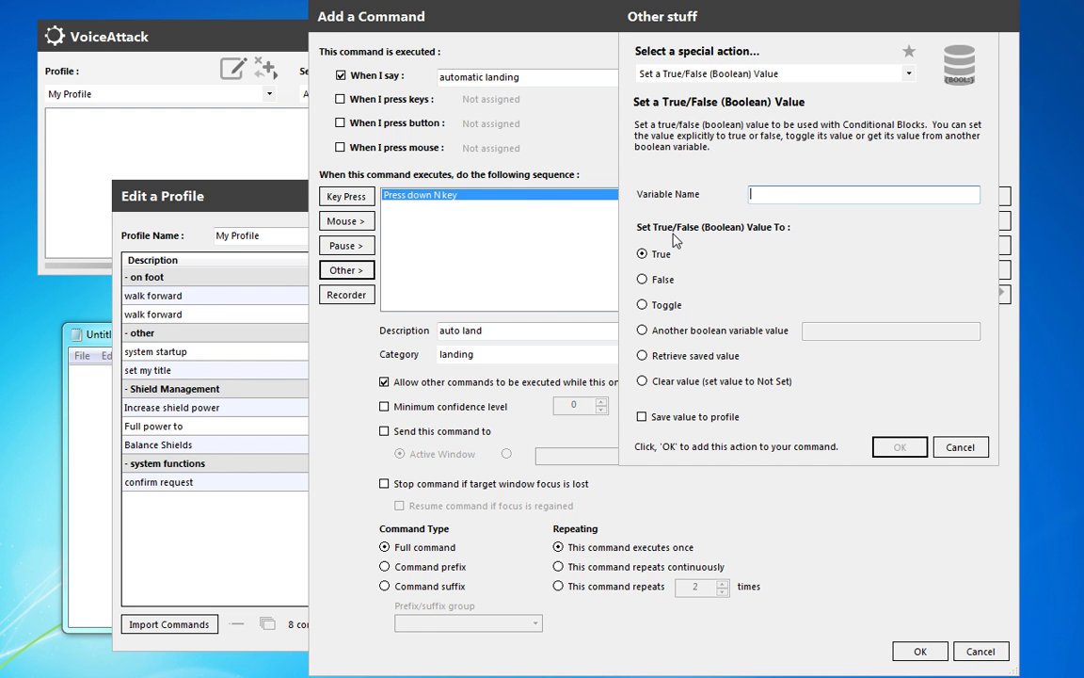
pyautogui.click(701, 416)
pyautogui.click(899, 447)
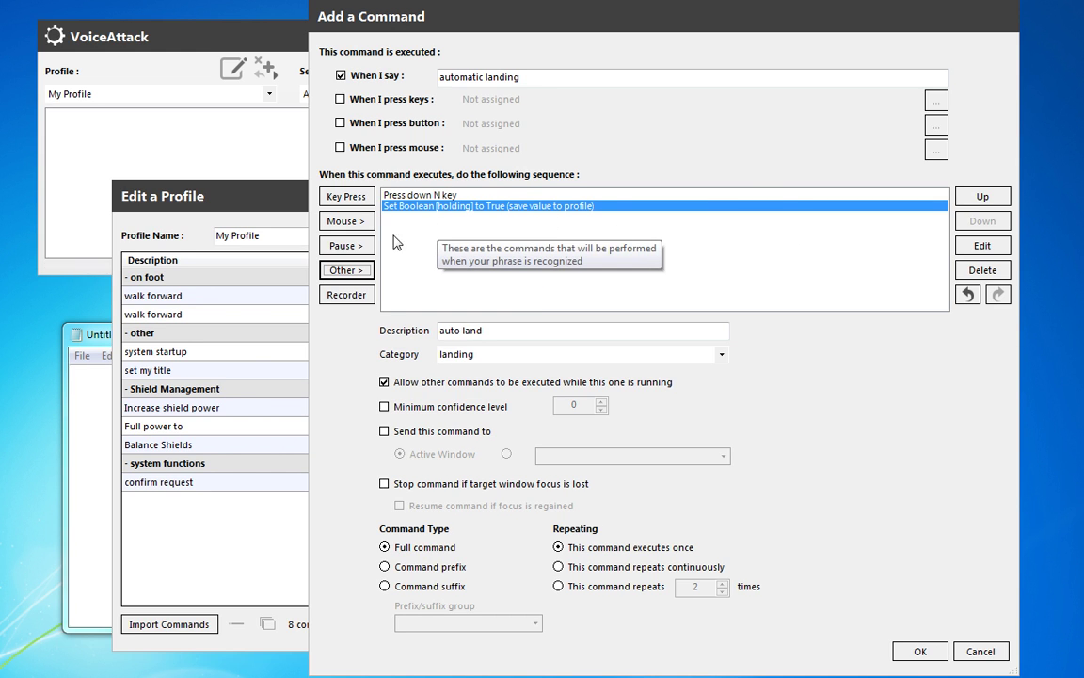
# Step: Save the automatic landing command to the profile with its keypress and boolean actions
pyautogui.click(509, 207)
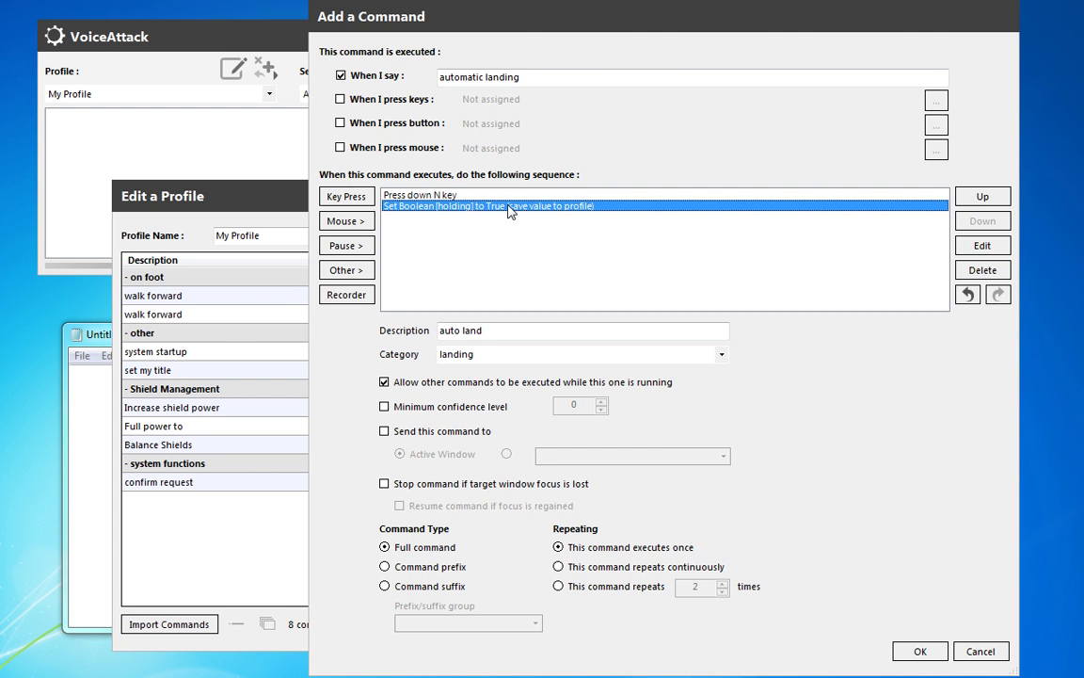
pyautogui.click(346, 270)
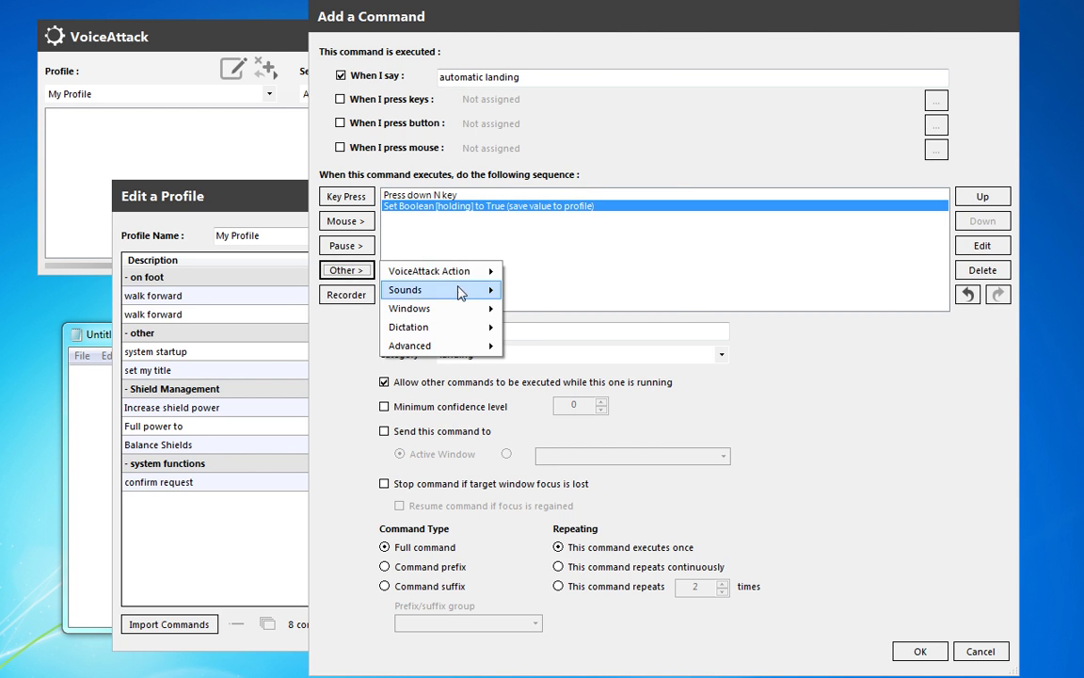
pyautogui.click(698, 286)
pyautogui.click(920, 653)
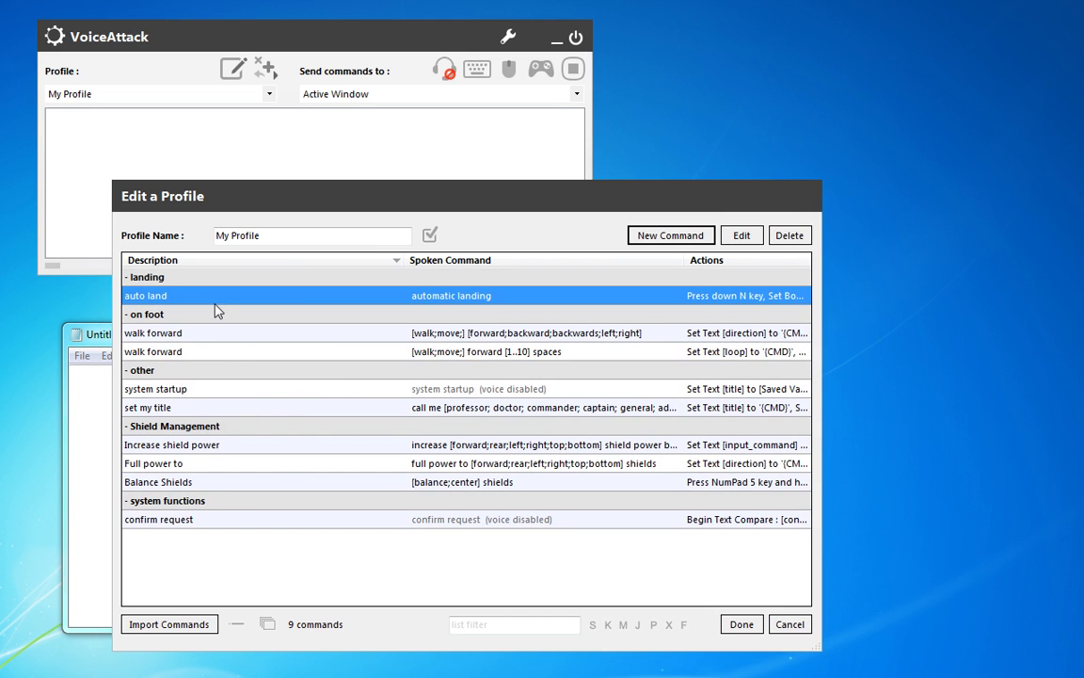
# Step: Create another new command in the profile with the spoken phrase "stop"
pyautogui.rightClick(215, 299)
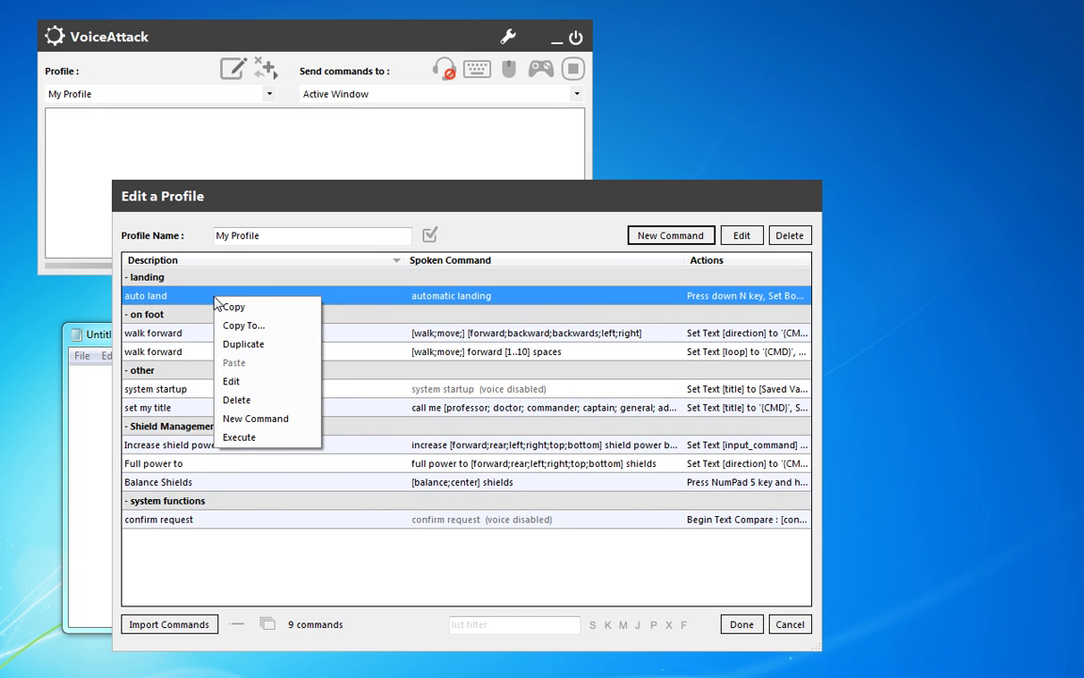
pyautogui.click(658, 235)
pyautogui.click(653, 235)
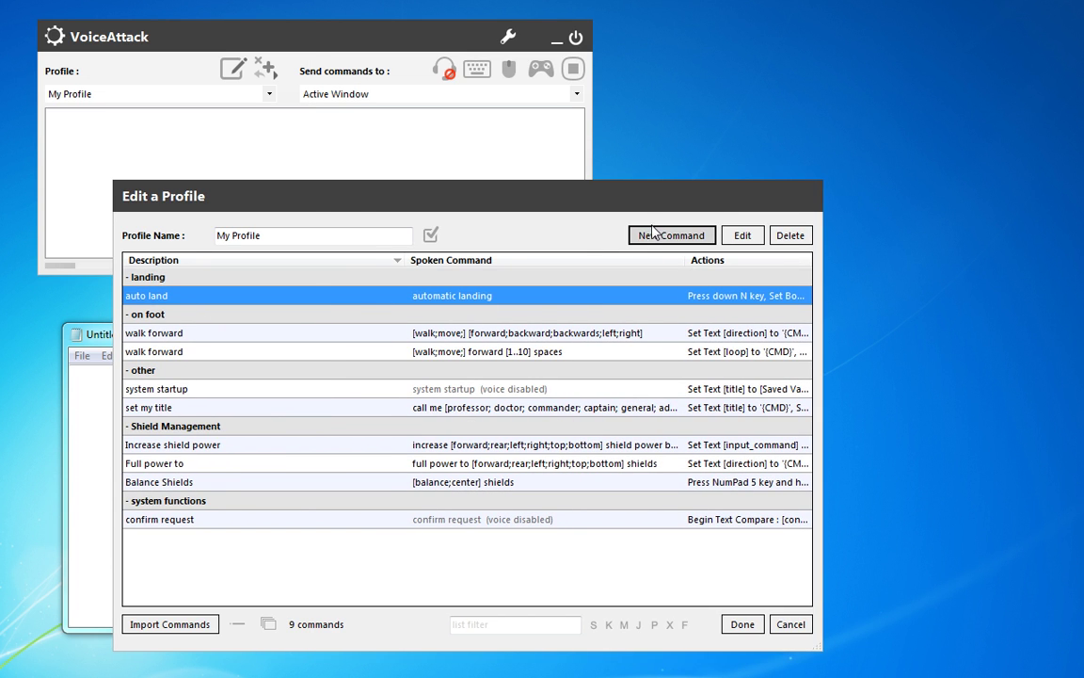
pyautogui.write('stop')
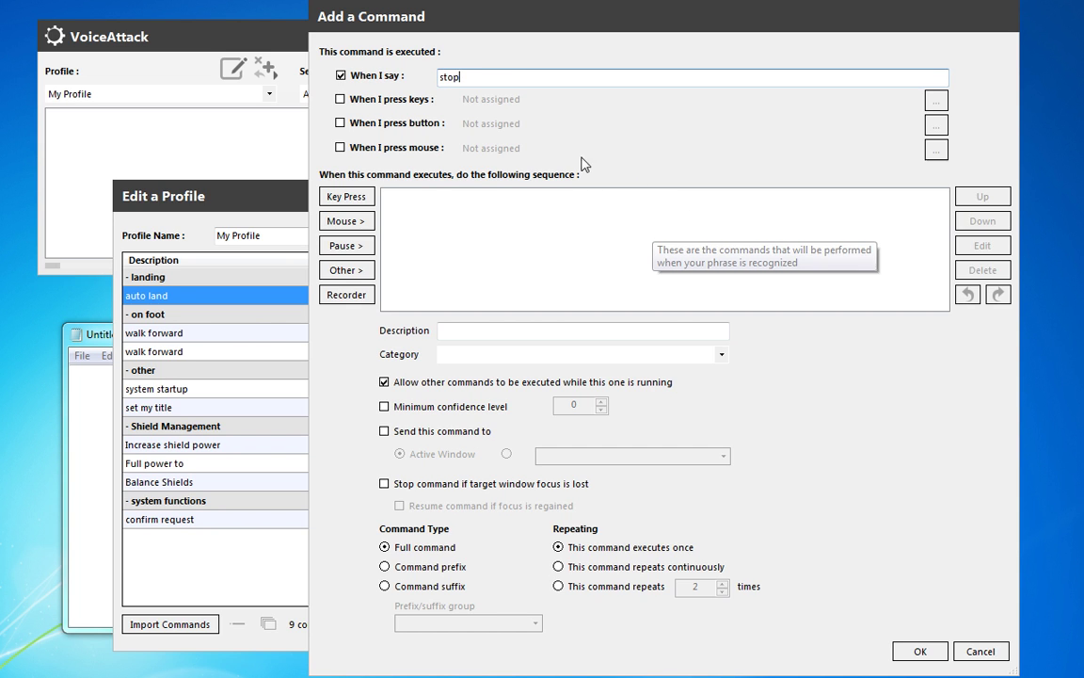
# Step: Begin a conditional block in the stop command that checks whether the boolean "holding" Has Not Been Set
pyautogui.click(373, 273)
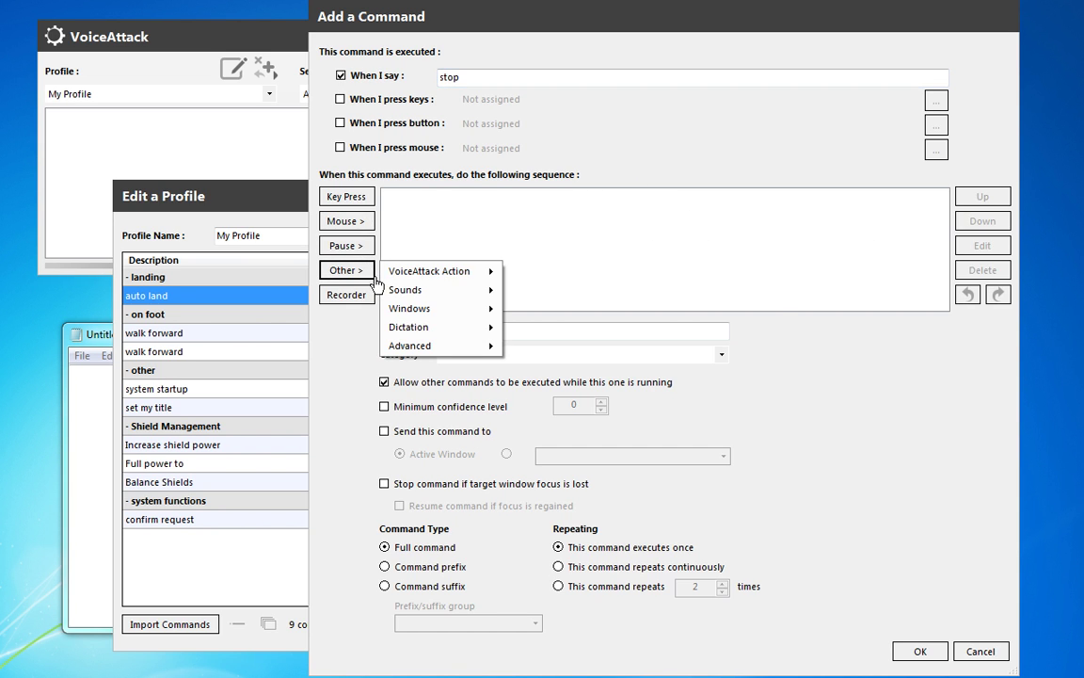
pyautogui.click(365, 318)
pyautogui.click(348, 272)
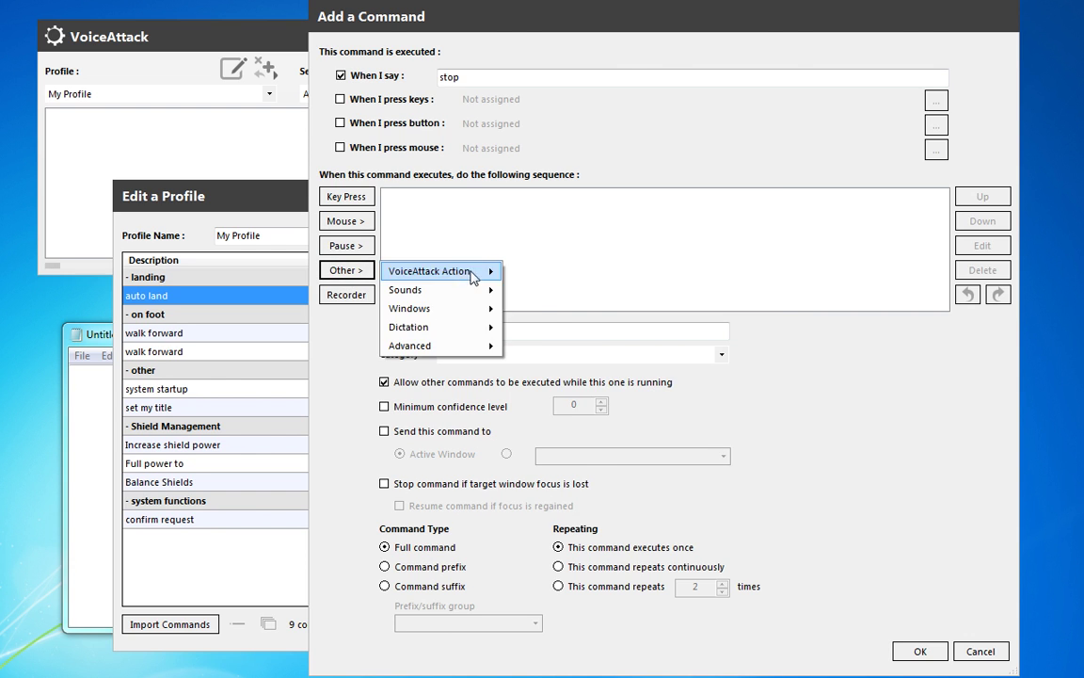
pyautogui.moveTo(471, 345)
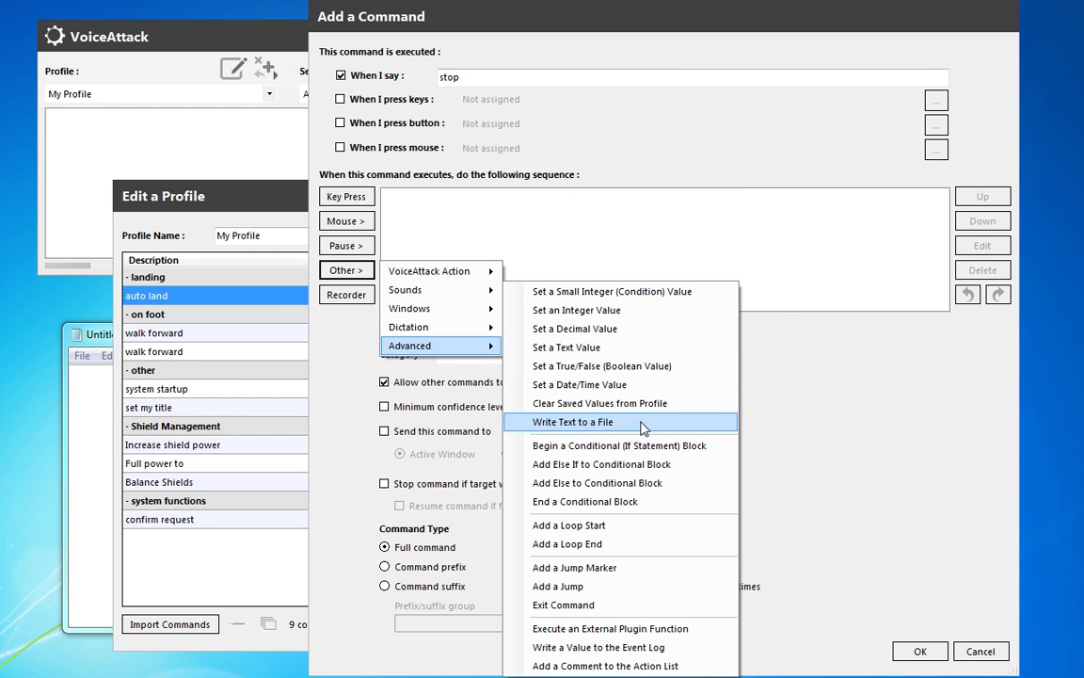
pyautogui.click(560, 447)
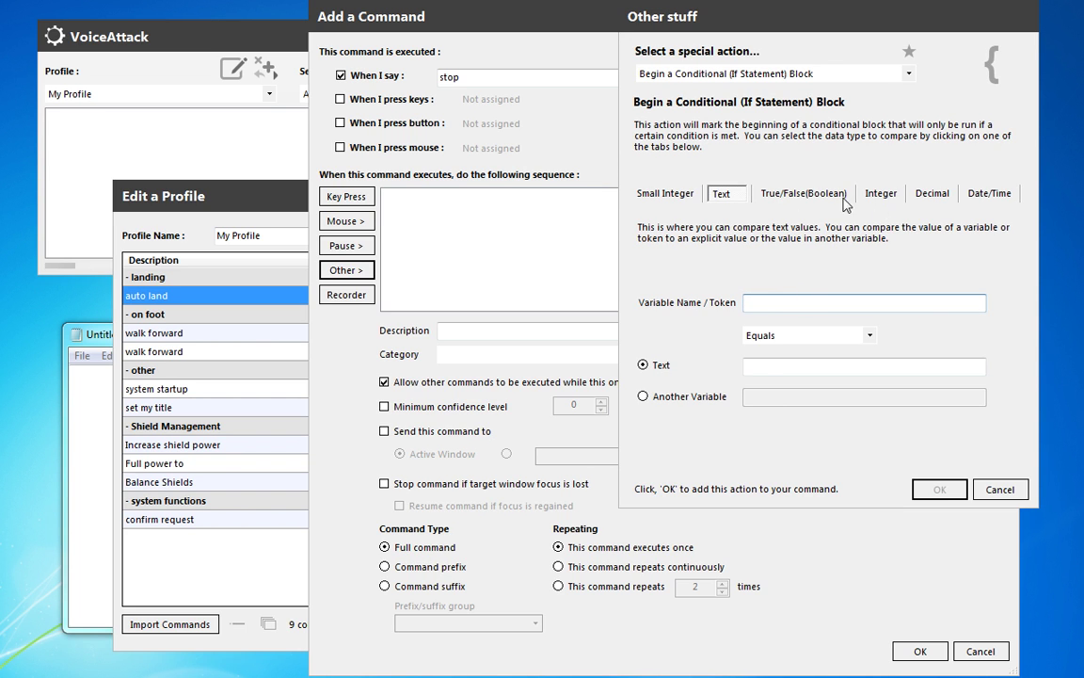
pyautogui.click(798, 193)
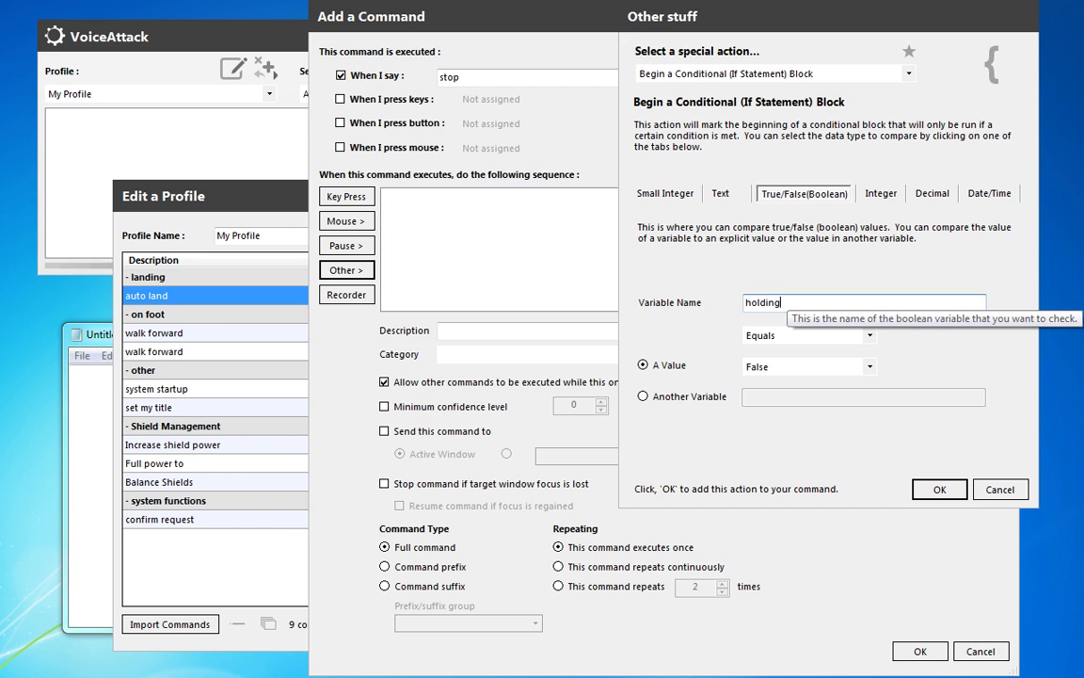
pyautogui.click(800, 302)
pyautogui.write('holding')
pyautogui.click(871, 339)
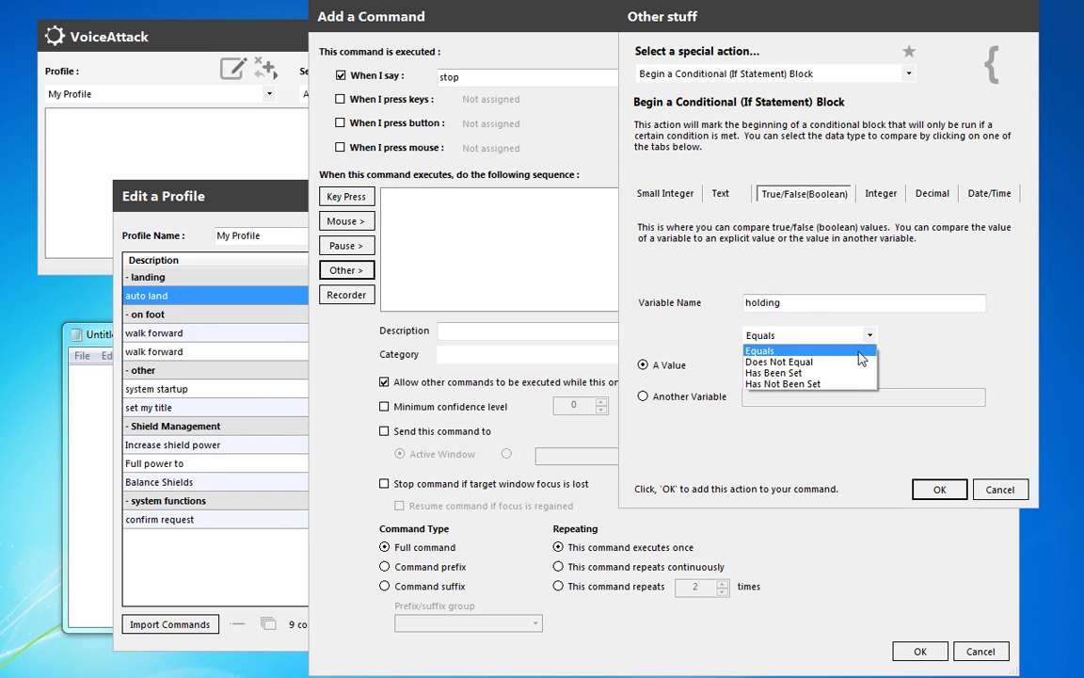
pyautogui.click(786, 384)
pyautogui.click(934, 489)
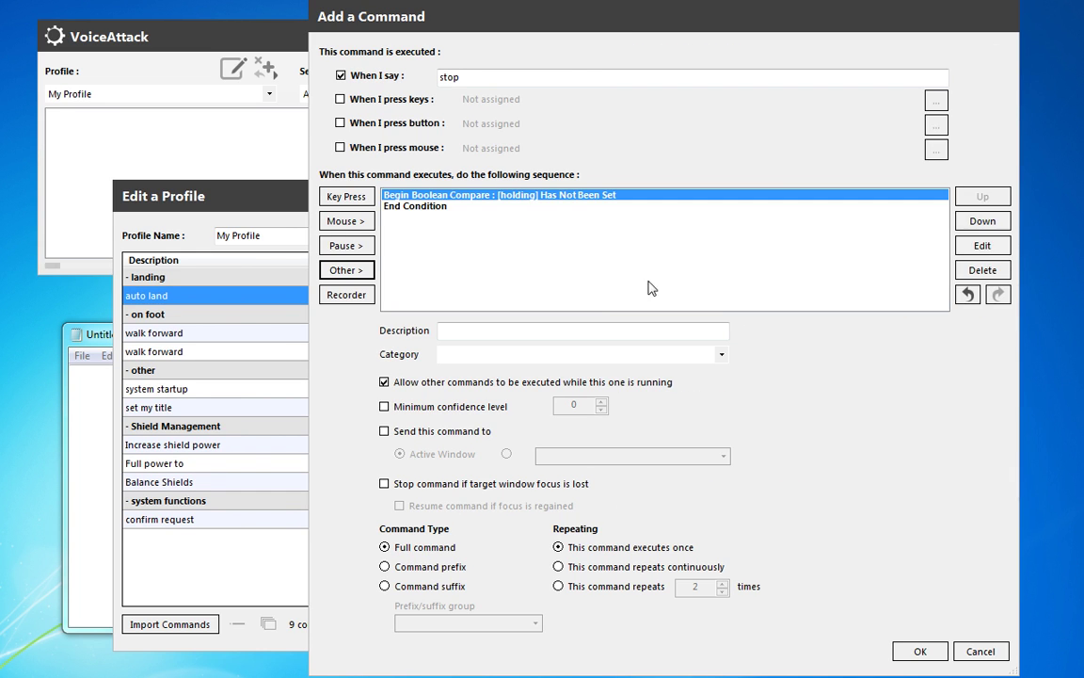
# Step: Add an Exit Command action inside the "holding" Has Not Been Set condition
pyautogui.click(346, 270)
pyautogui.moveTo(442, 271)
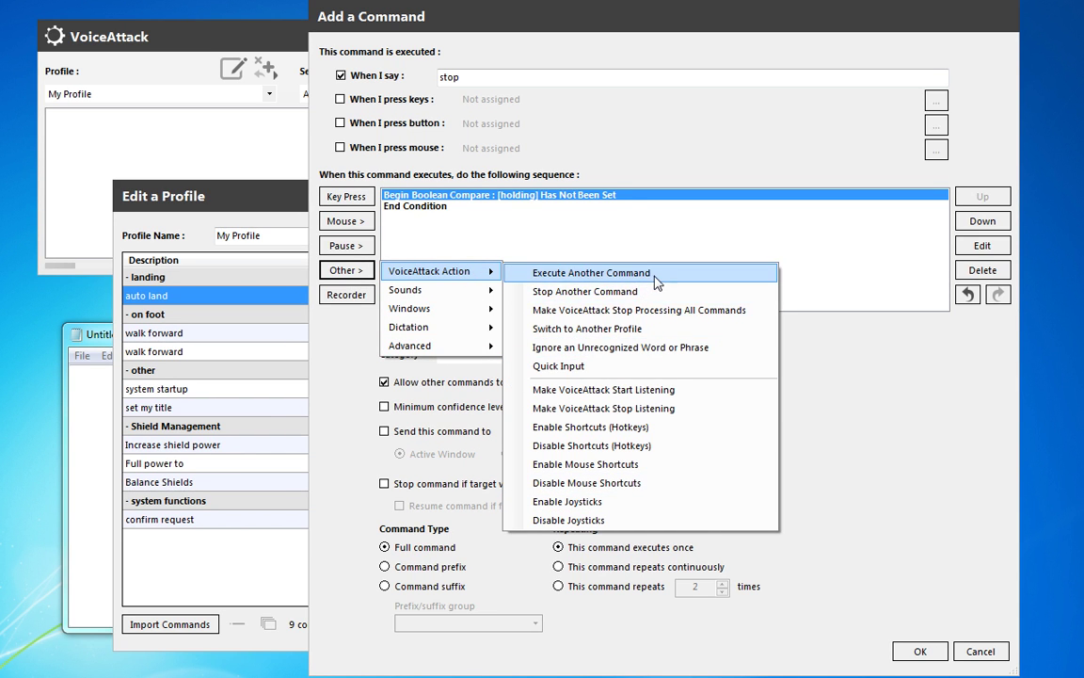
pyautogui.moveTo(419, 345)
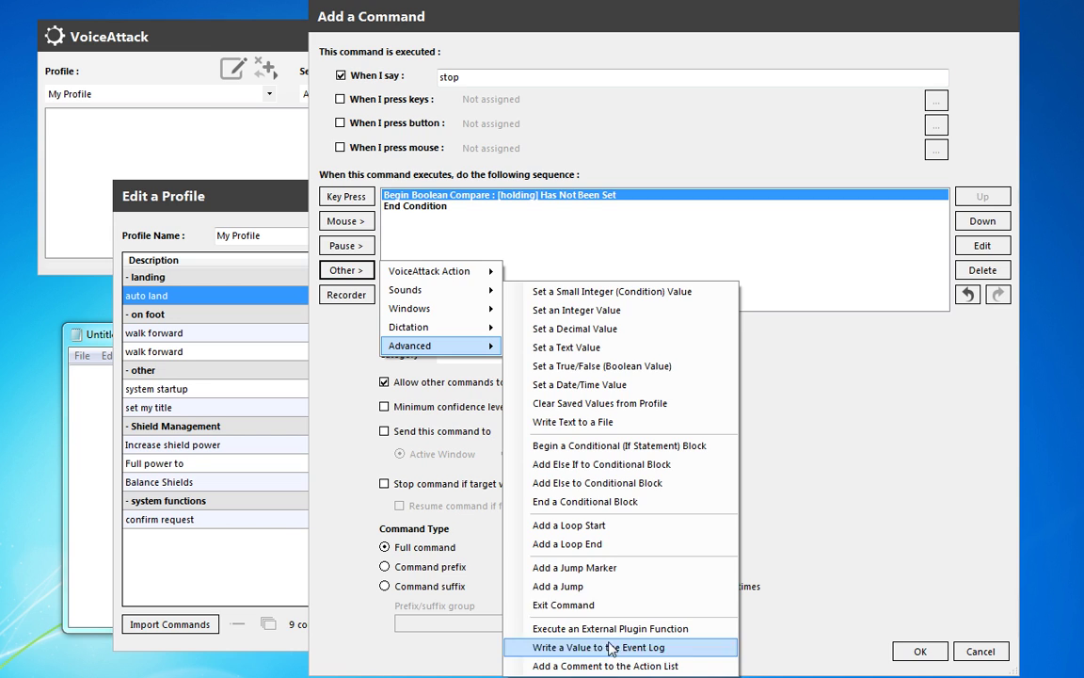
pyautogui.click(619, 605)
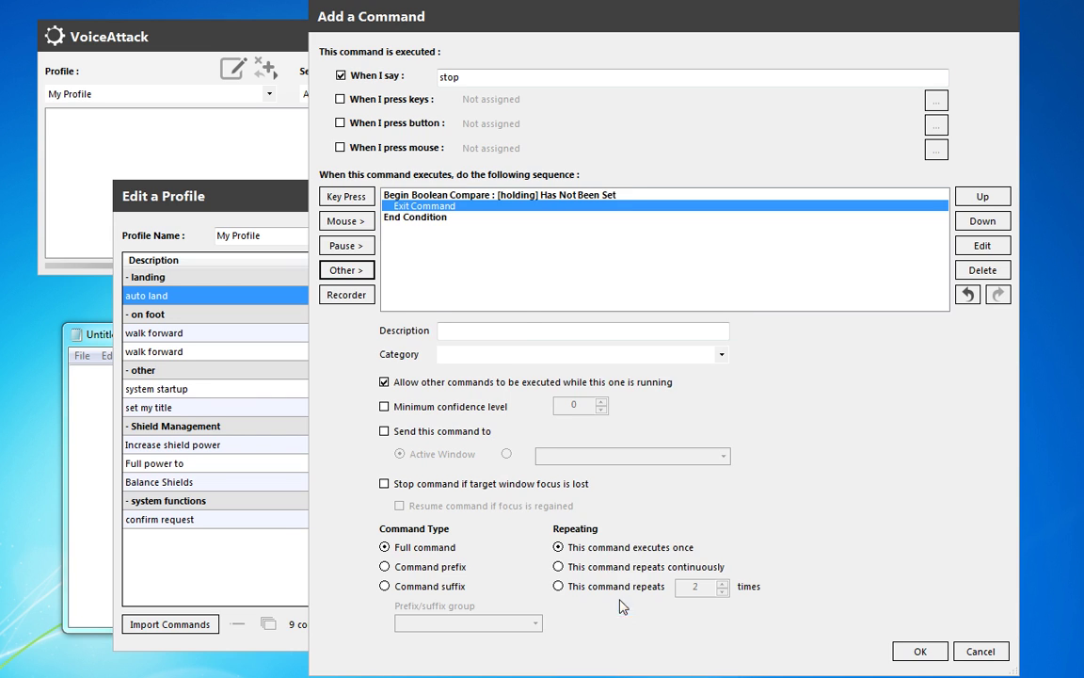
# Step: Review the lines of the "holding" condition block and the available action types, leaving the End Condition line selected
pyautogui.click(496, 195)
pyautogui.click(553, 218)
pyautogui.click(558, 197)
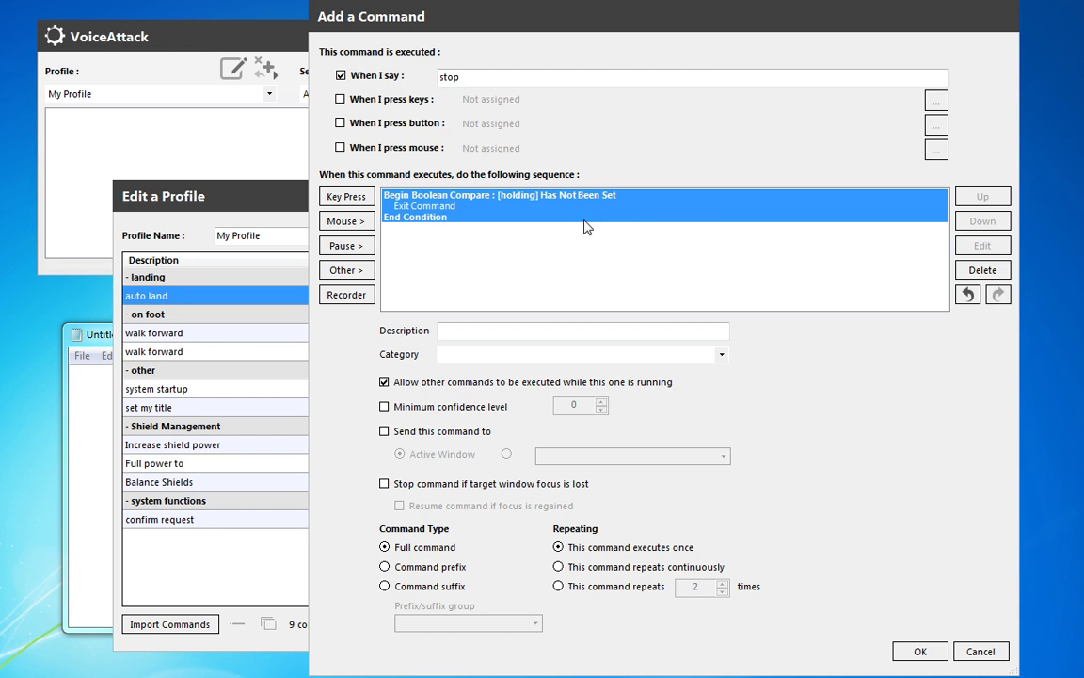
pyautogui.click(508, 195)
pyautogui.click(457, 218)
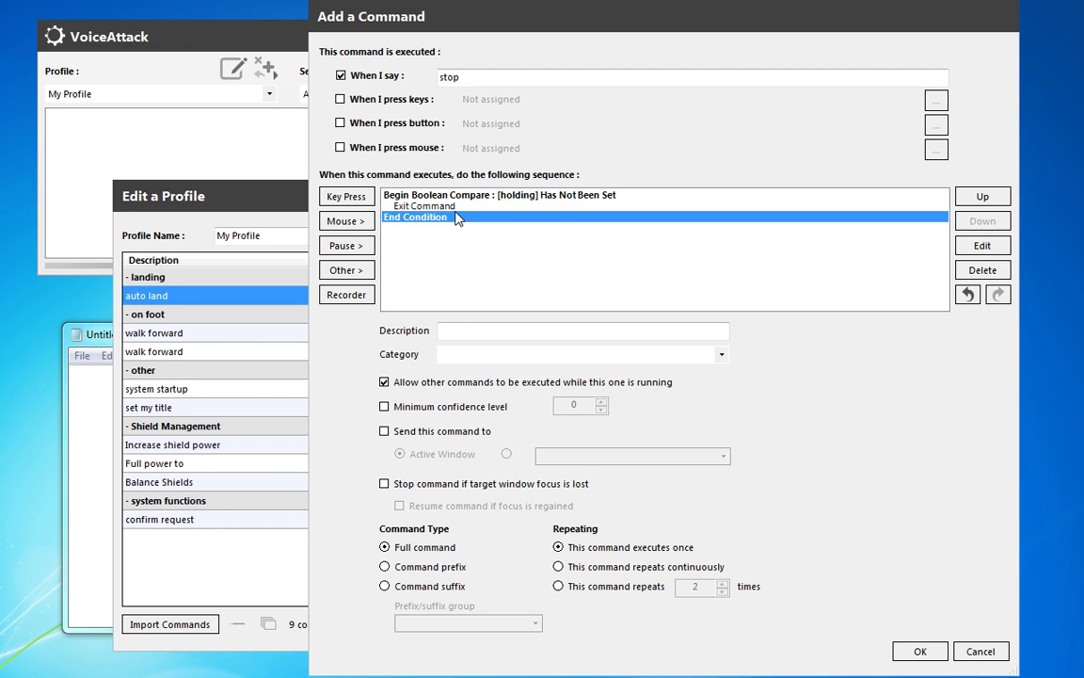
pyautogui.click(454, 205)
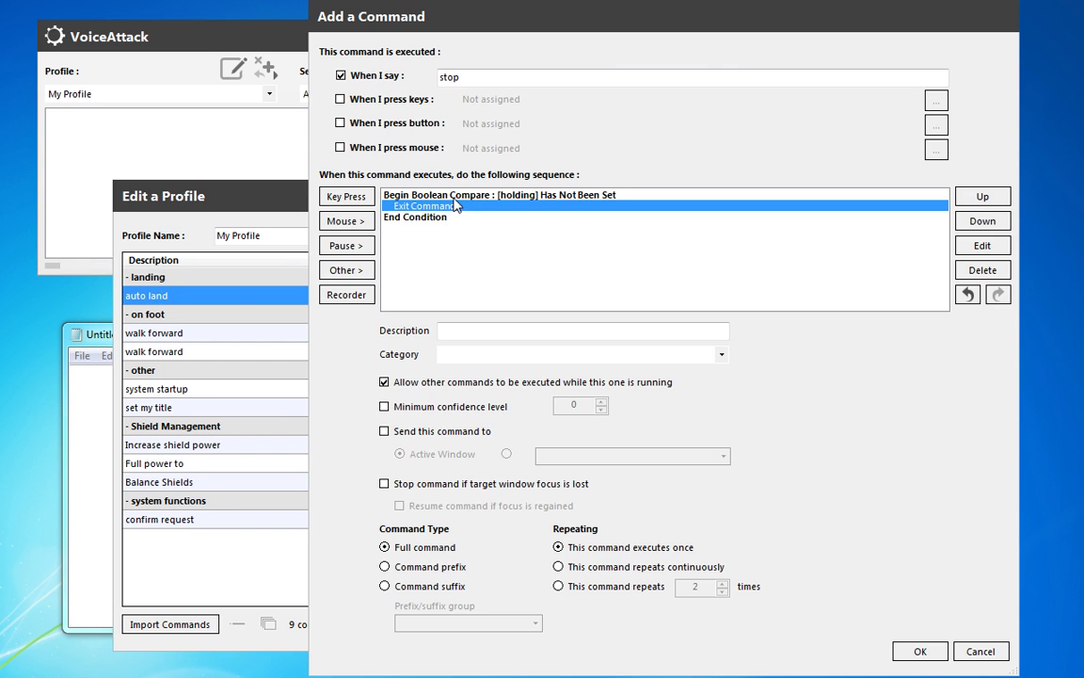
pyautogui.click(346, 270)
pyautogui.moveTo(453, 351)
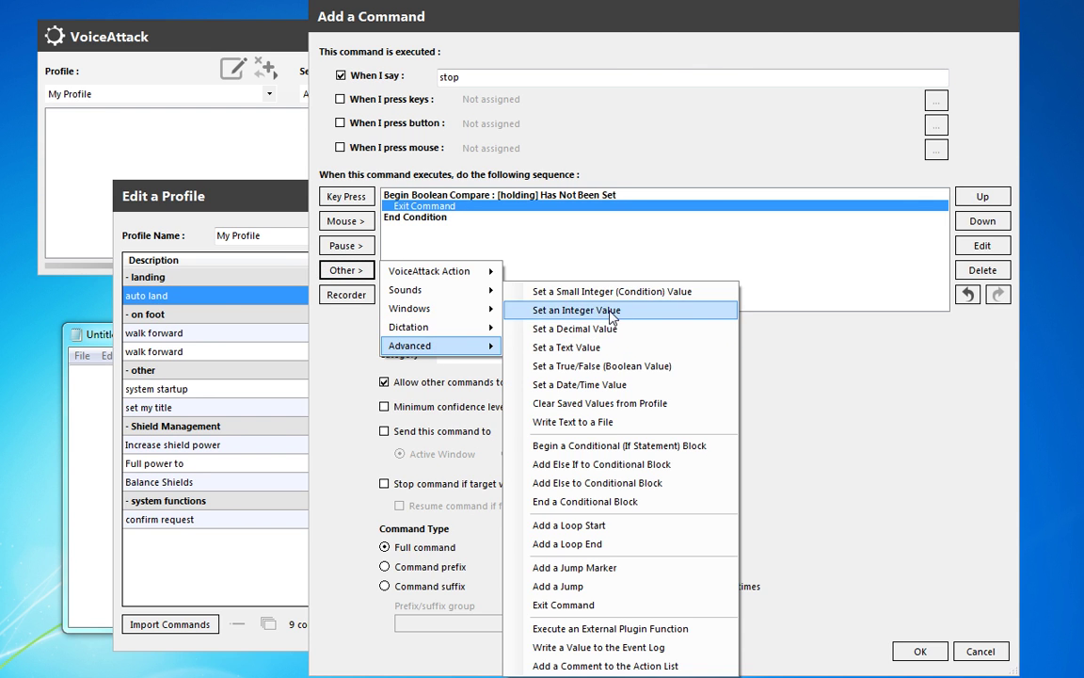
pyautogui.moveTo(471, 279)
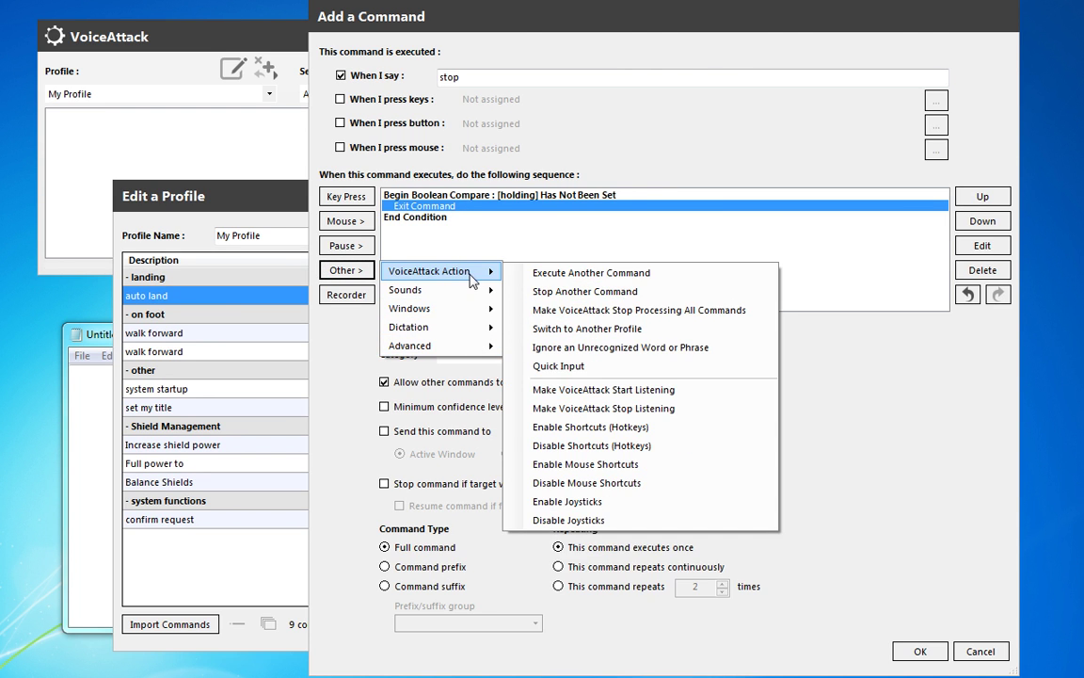
pyautogui.click(428, 243)
pyautogui.click(428, 219)
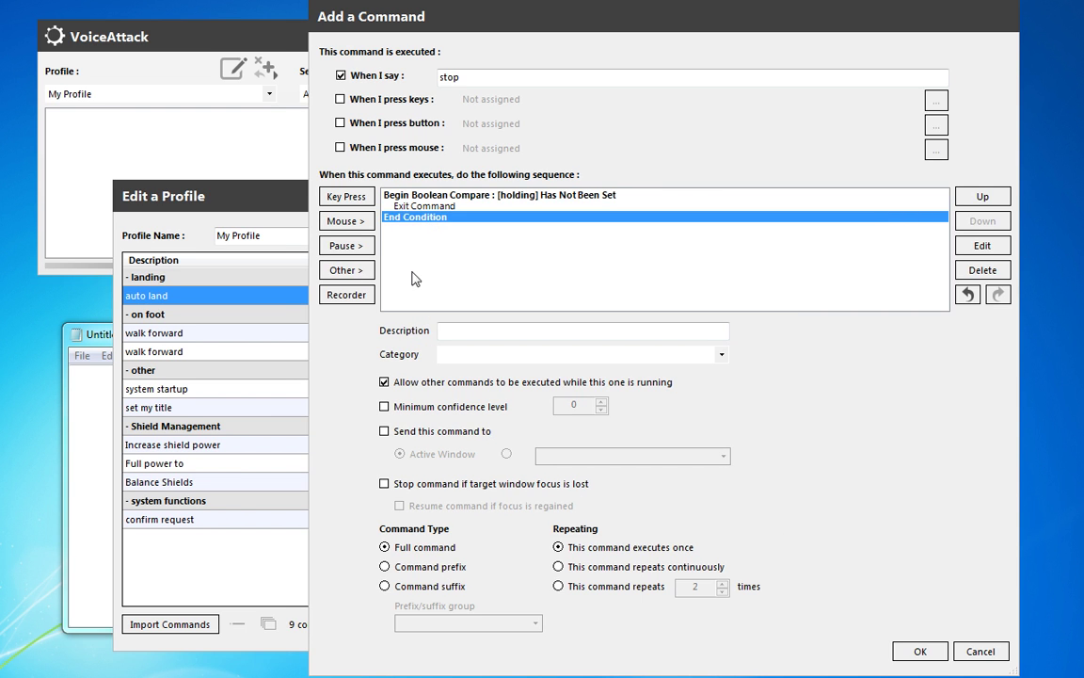
# Step: Begin a second conditional block after the first End Condition that checks whether the boolean "holding" Equals True
pyautogui.click(348, 271)
pyautogui.moveTo(449, 348)
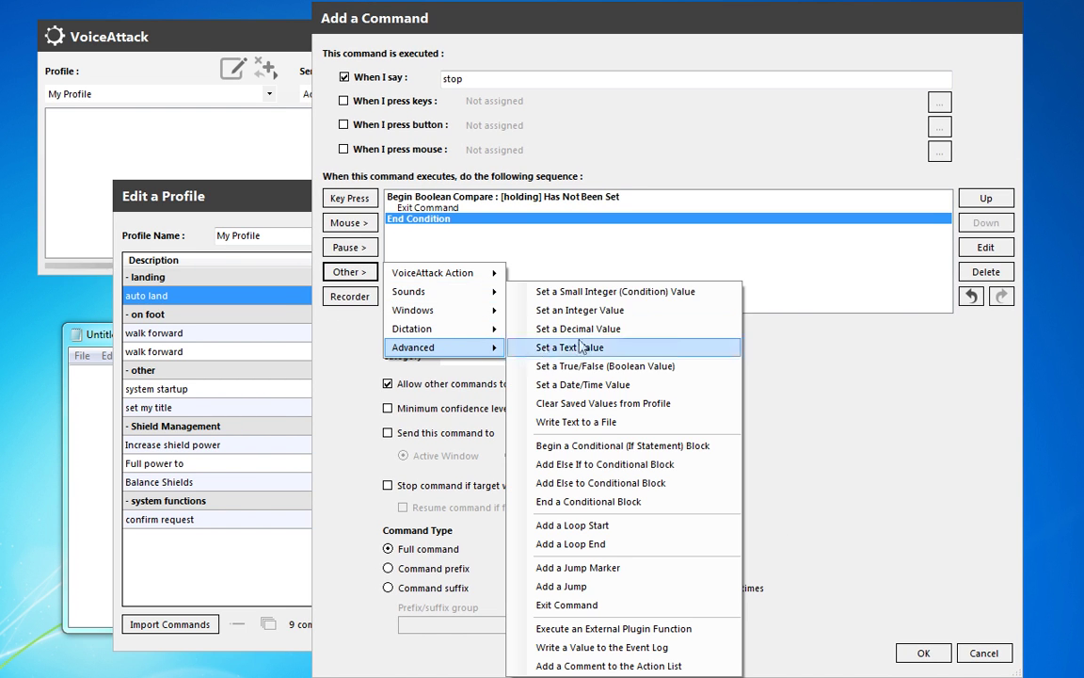
pyautogui.click(651, 447)
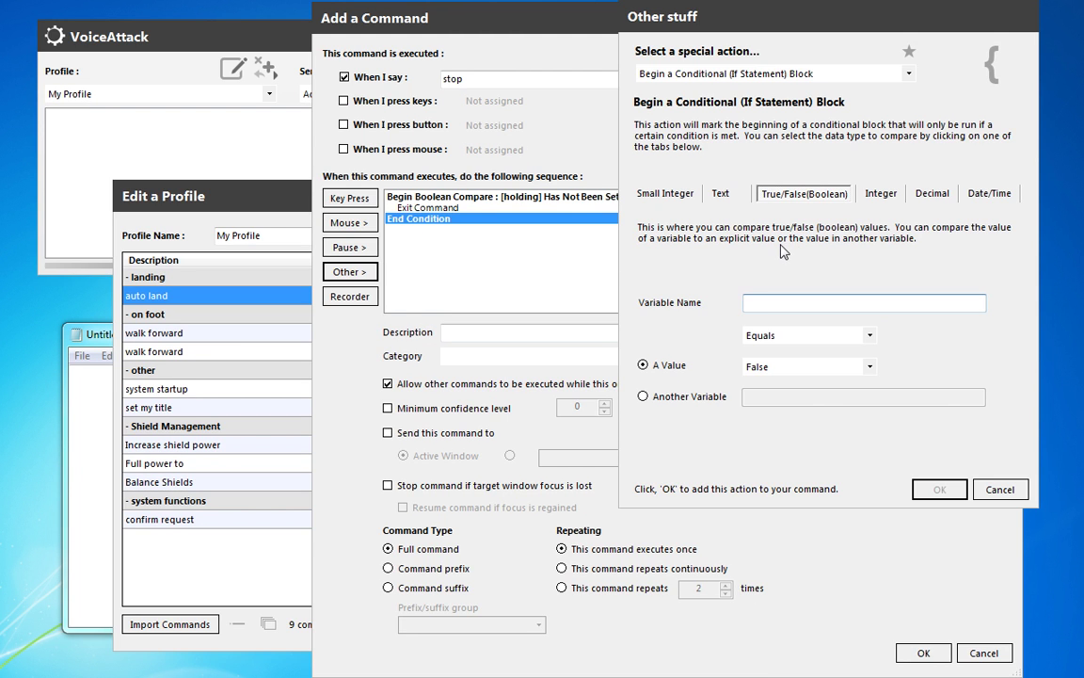
pyautogui.write('holding')
pyautogui.click(807, 366)
pyautogui.click(757, 385)
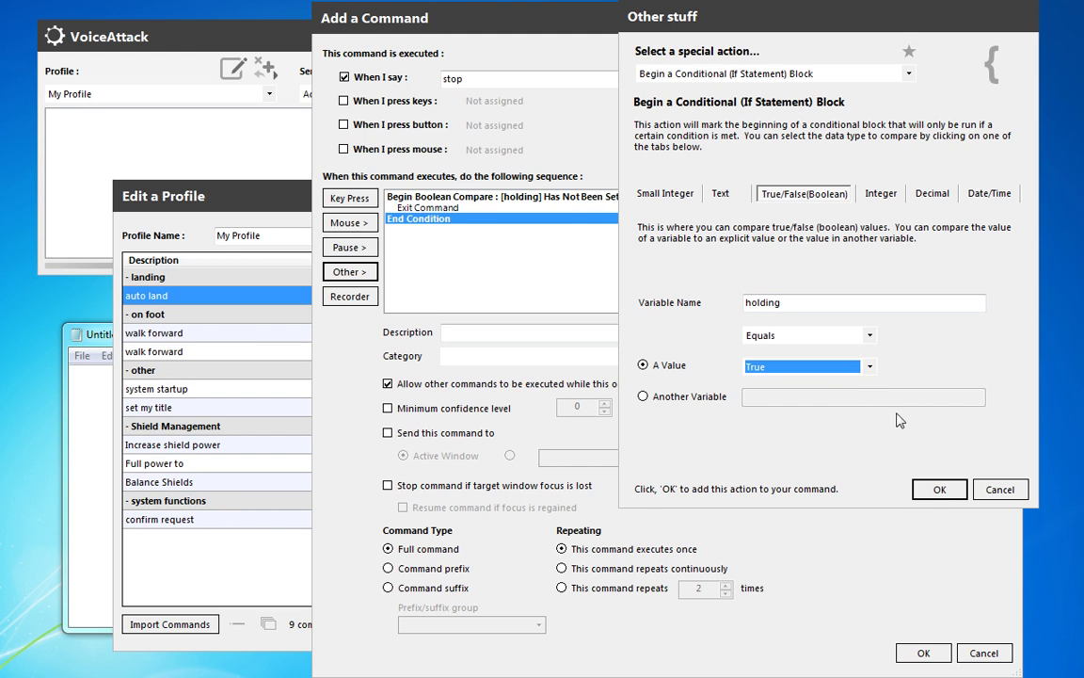
pyautogui.click(936, 490)
pyautogui.click(351, 272)
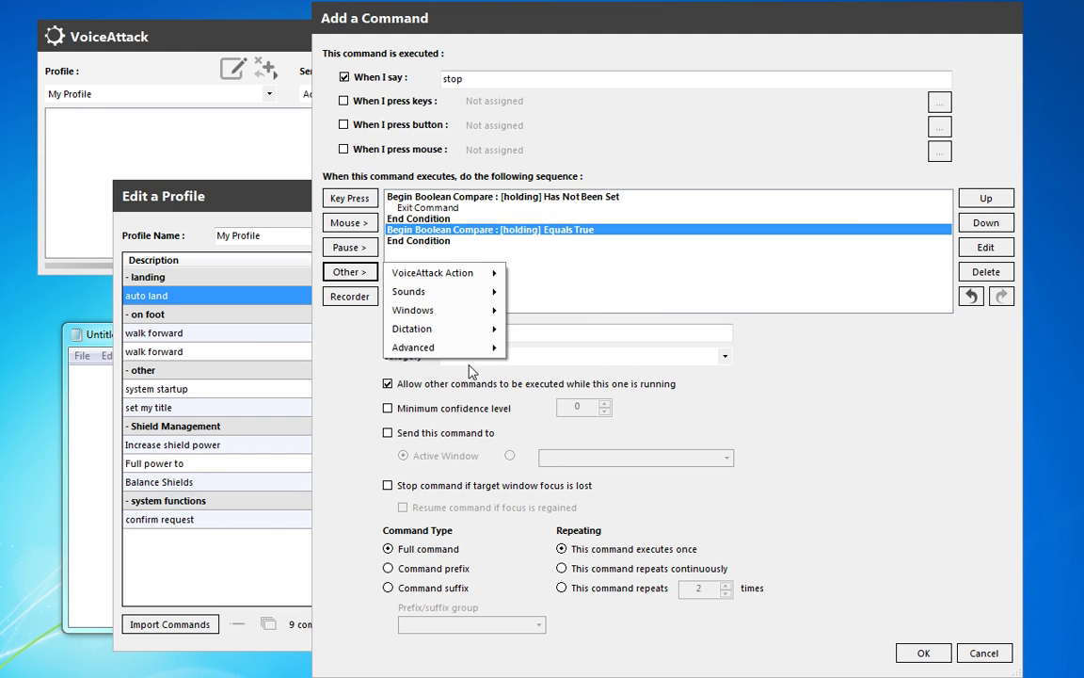
pyautogui.moveTo(395, 272)
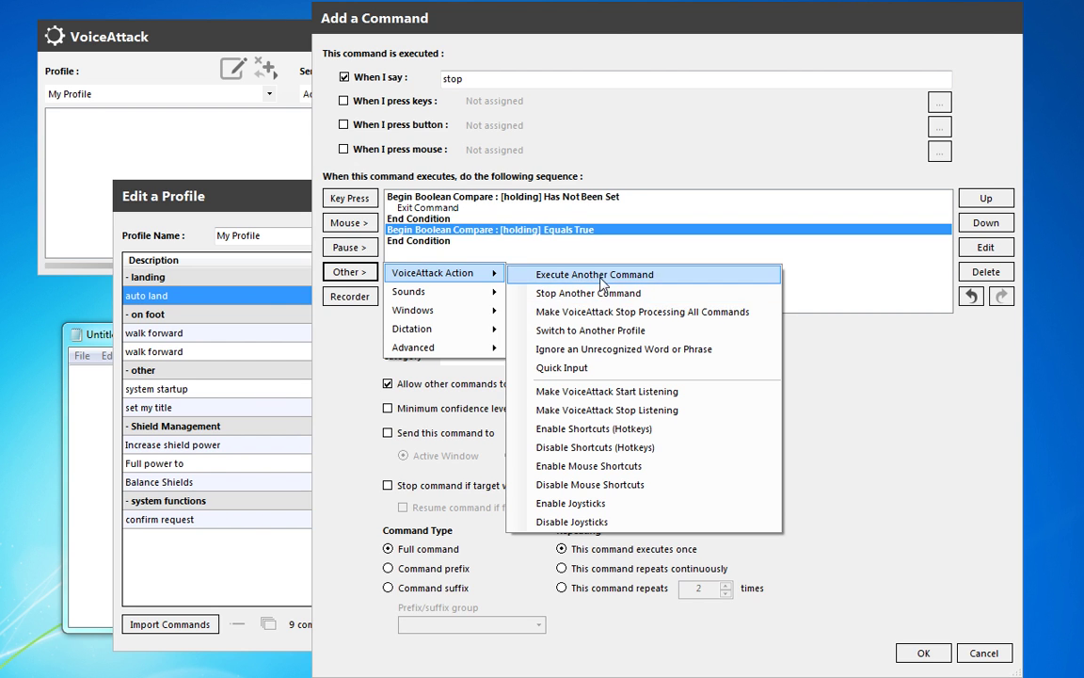
pyautogui.click(544, 273)
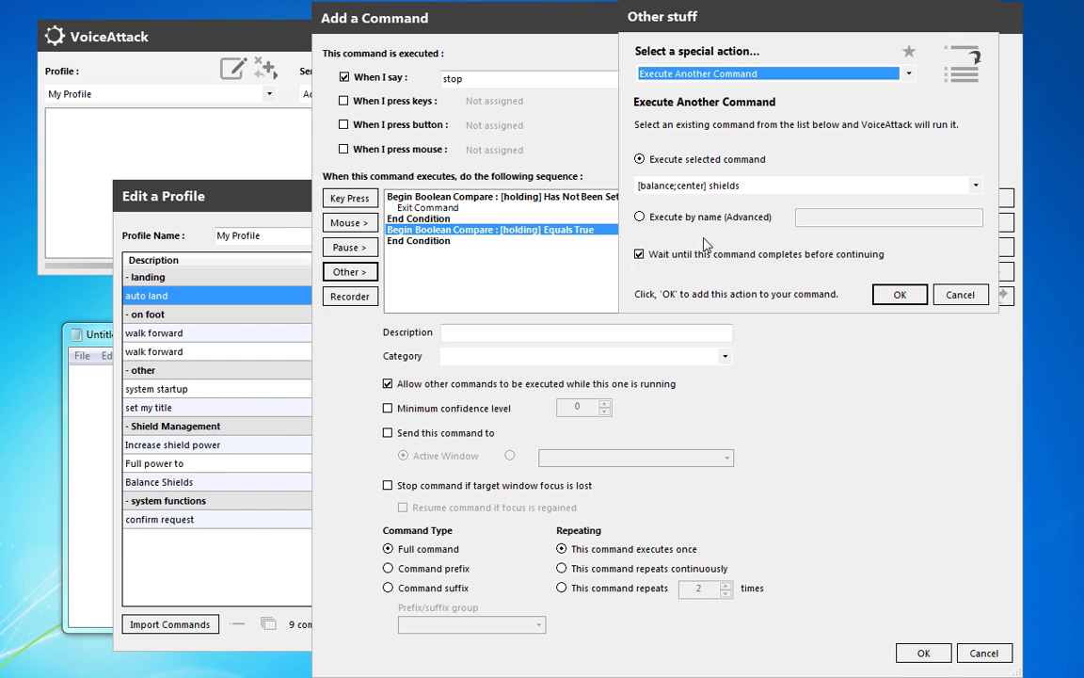
pyautogui.click(767, 186)
pyautogui.click(767, 200)
pyautogui.click(899, 293)
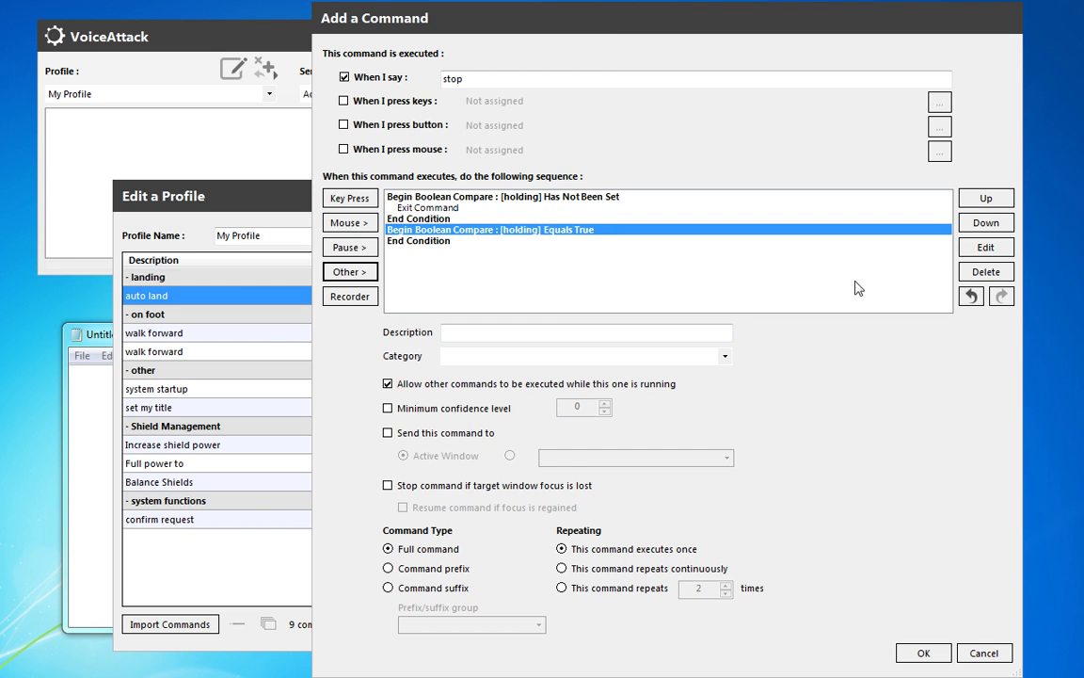
pyautogui.click(349, 272)
pyautogui.moveTo(461, 273)
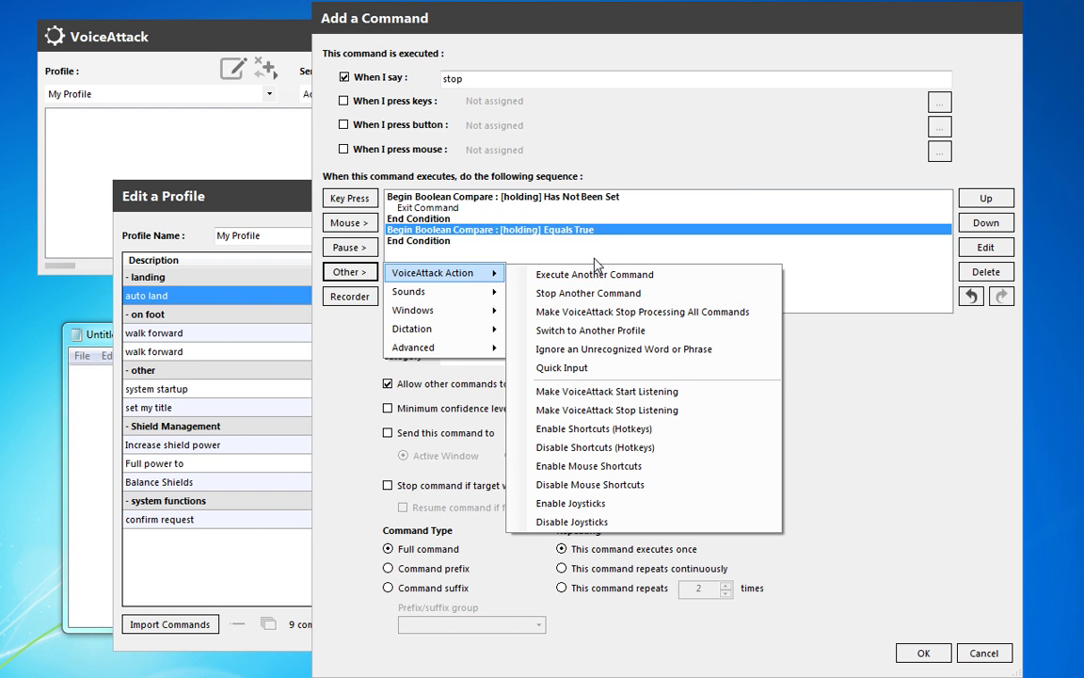
pyautogui.click(532, 239)
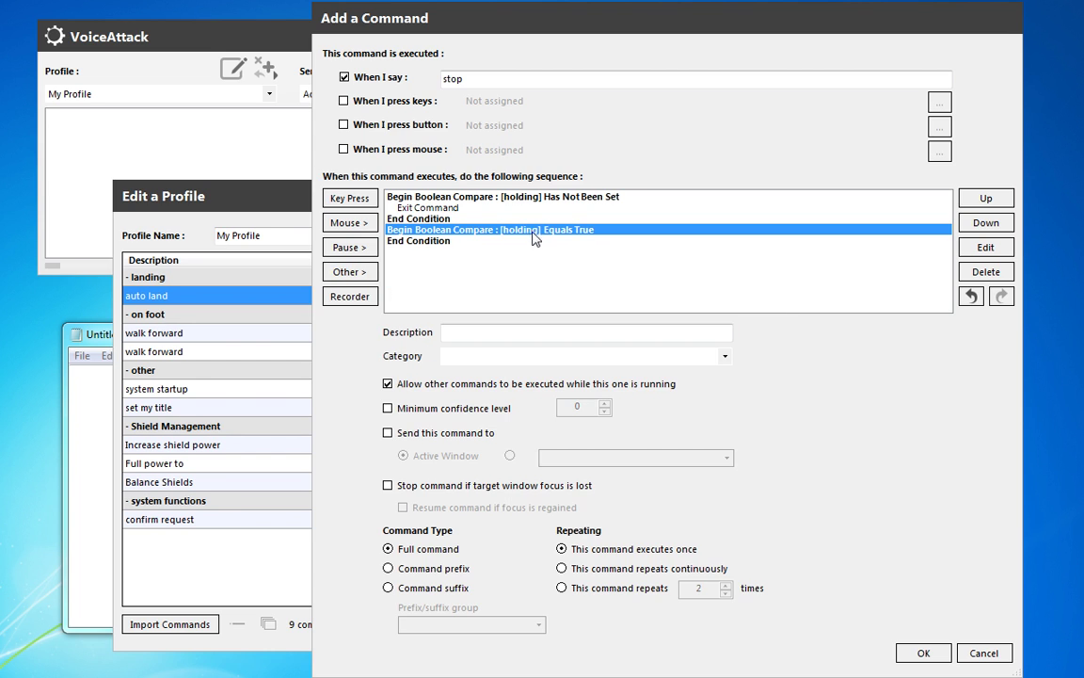
# Step: Add a keypress action that releases the N key inside the "holding" Equals True condition
pyautogui.click(354, 204)
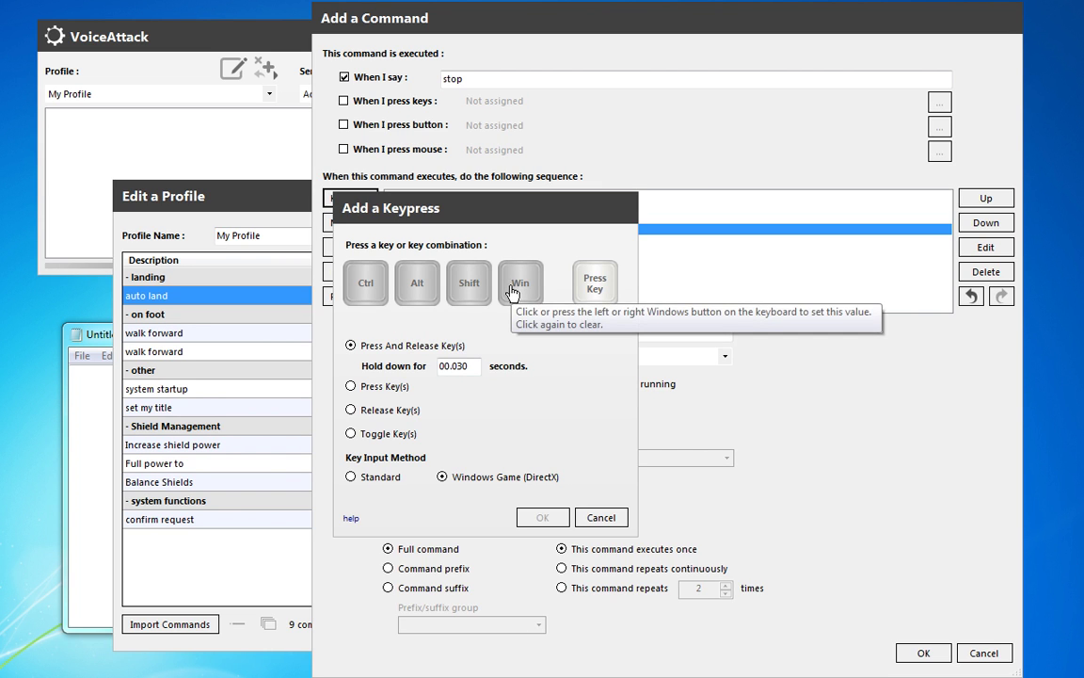
pyautogui.press('n')
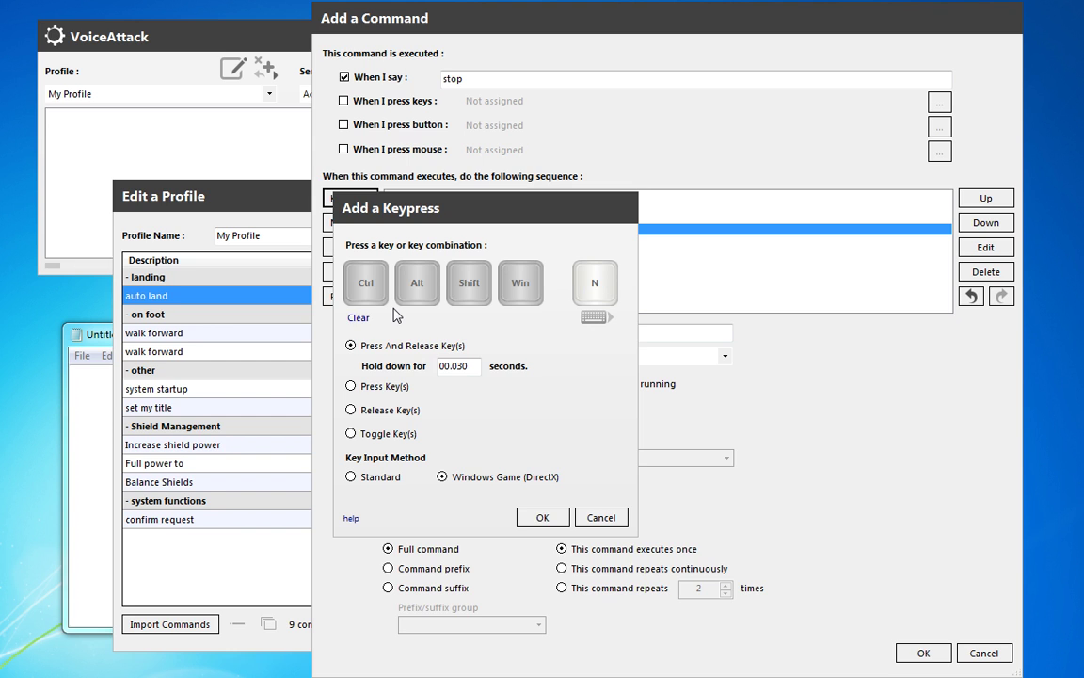
pyautogui.click(422, 411)
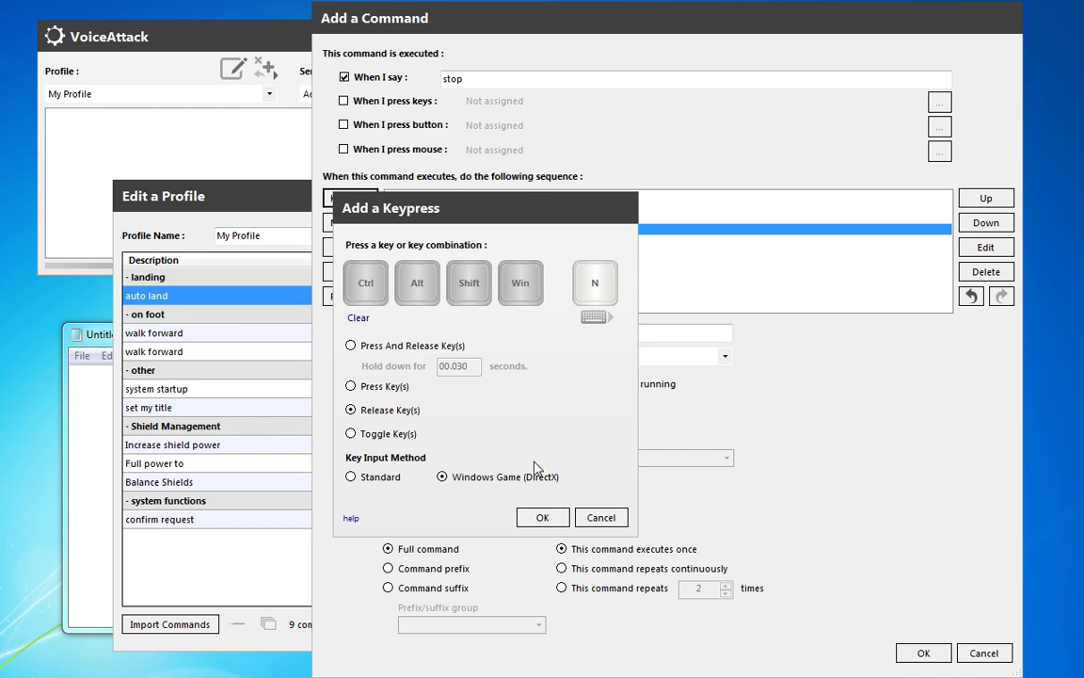
pyautogui.click(549, 516)
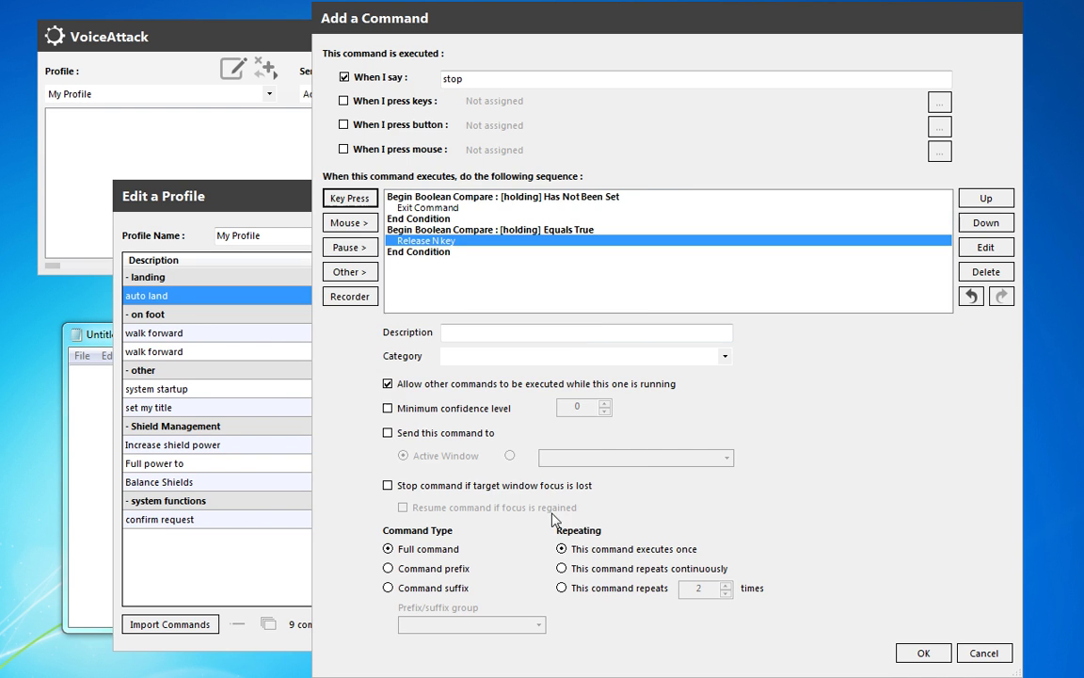
pyautogui.moveTo(467, 204); pyautogui.dragTo(477, 251)
pyautogui.click(477, 251)
pyautogui.click(477, 242)
pyautogui.click(472, 197)
pyautogui.click(485, 241)
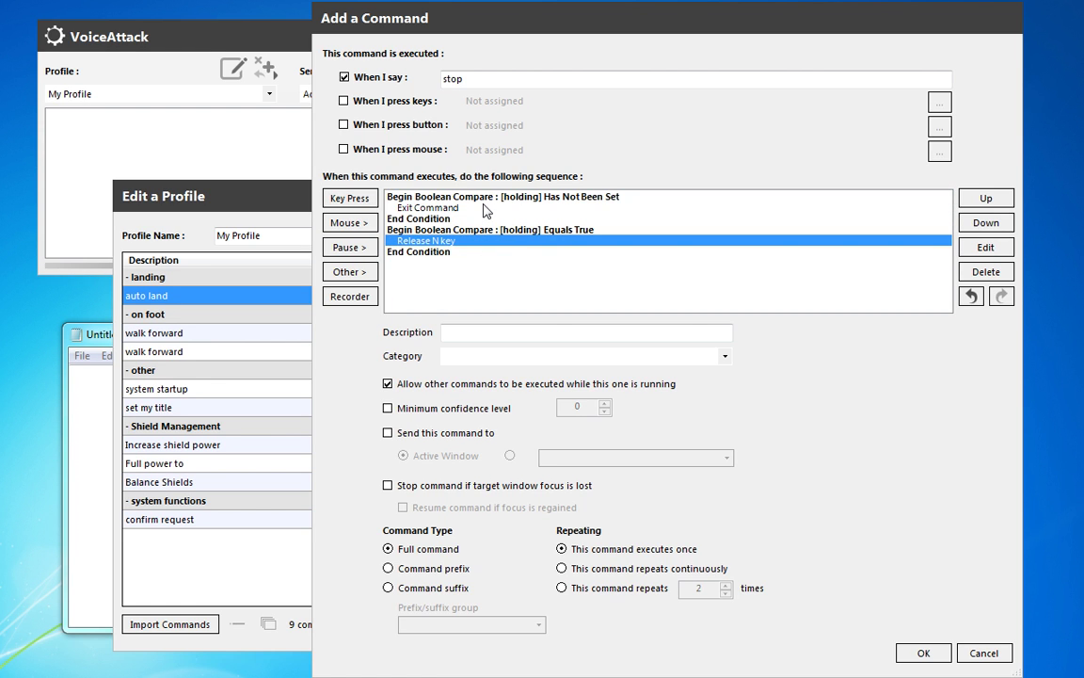
# Step: Add a Stop Another Command action for "automatic landing" after the Release N key line
pyautogui.click(351, 273)
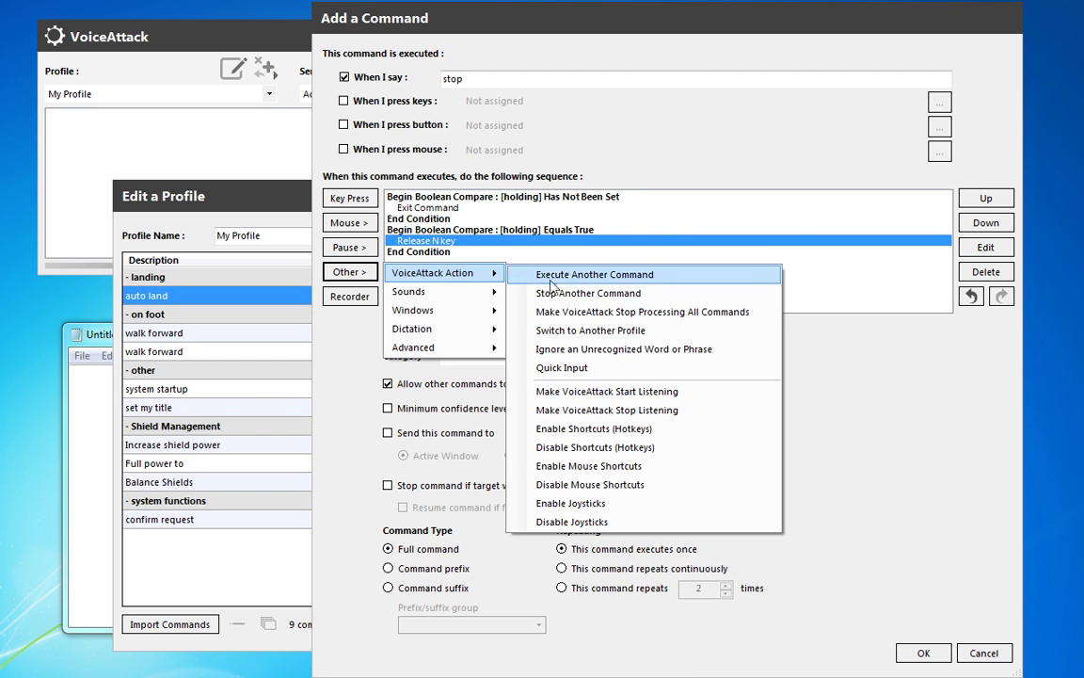
pyautogui.click(550, 292)
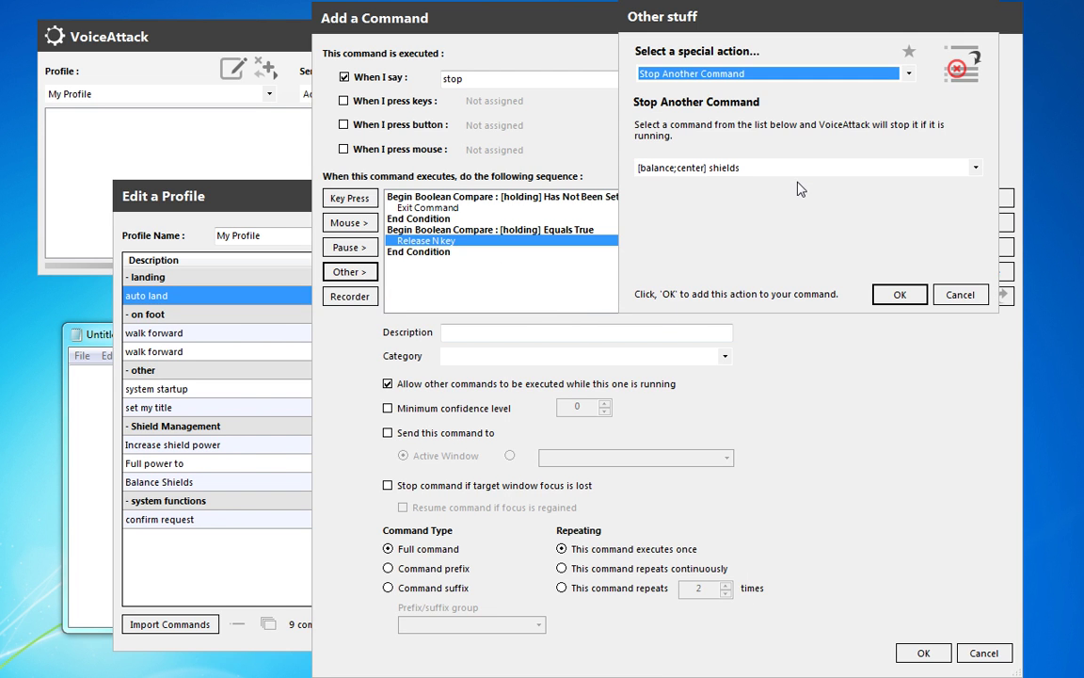
pyautogui.click(798, 169)
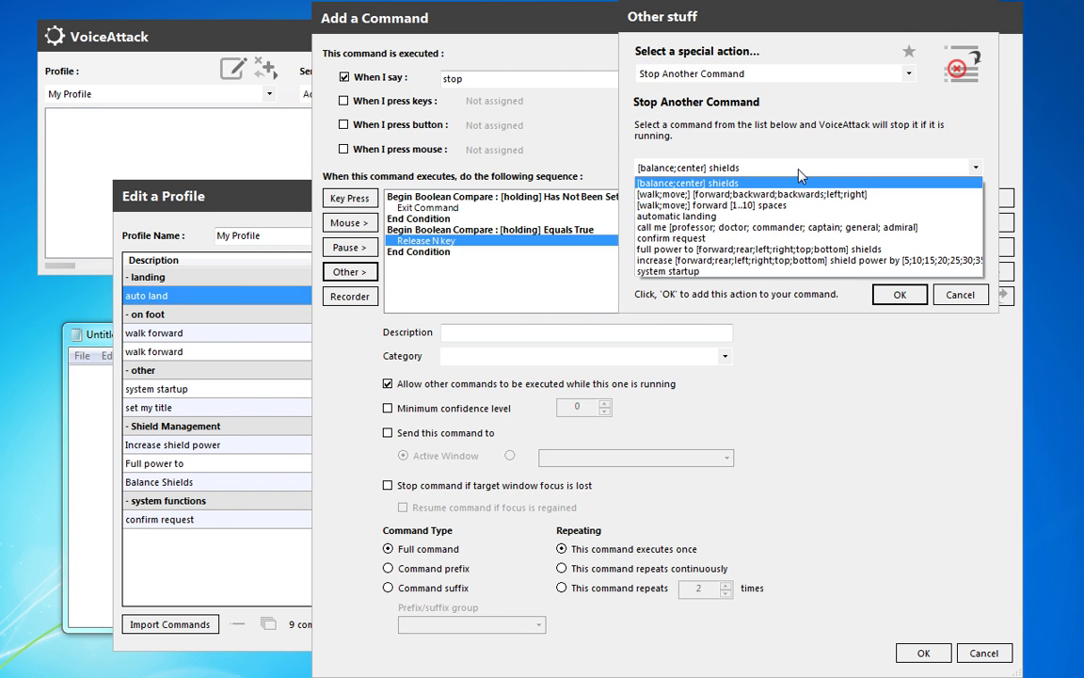
pyautogui.click(787, 222)
pyautogui.click(899, 295)
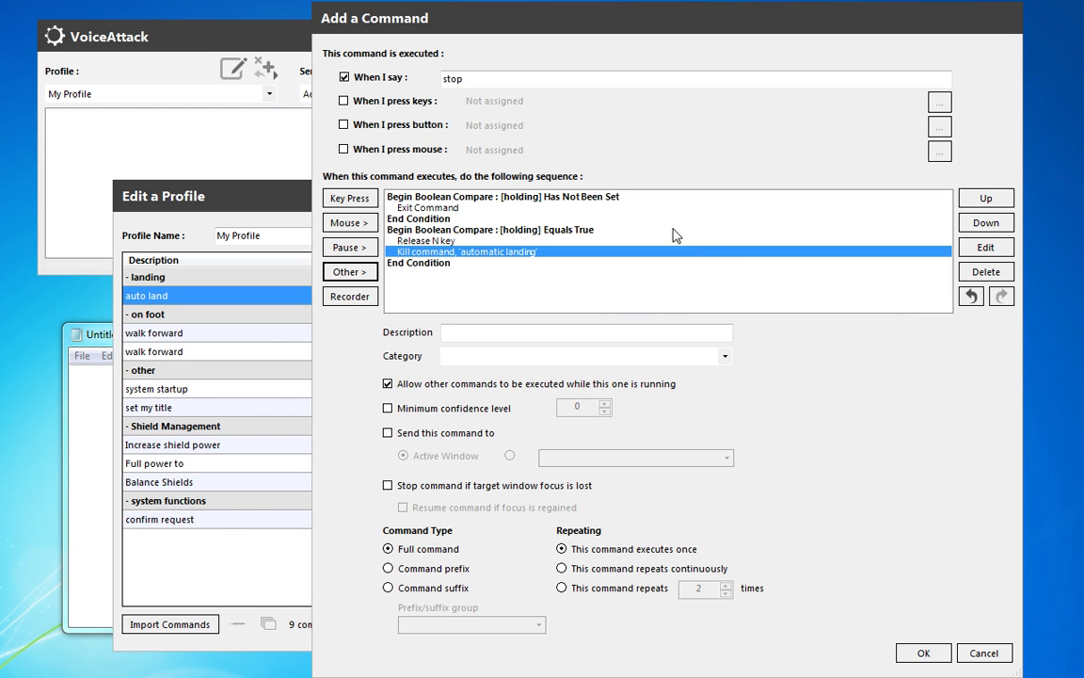
# Step: Move the action that kills "automatic landing" above the Release N key line and save the stop command
pyautogui.click(985, 197)
pyautogui.click(483, 252)
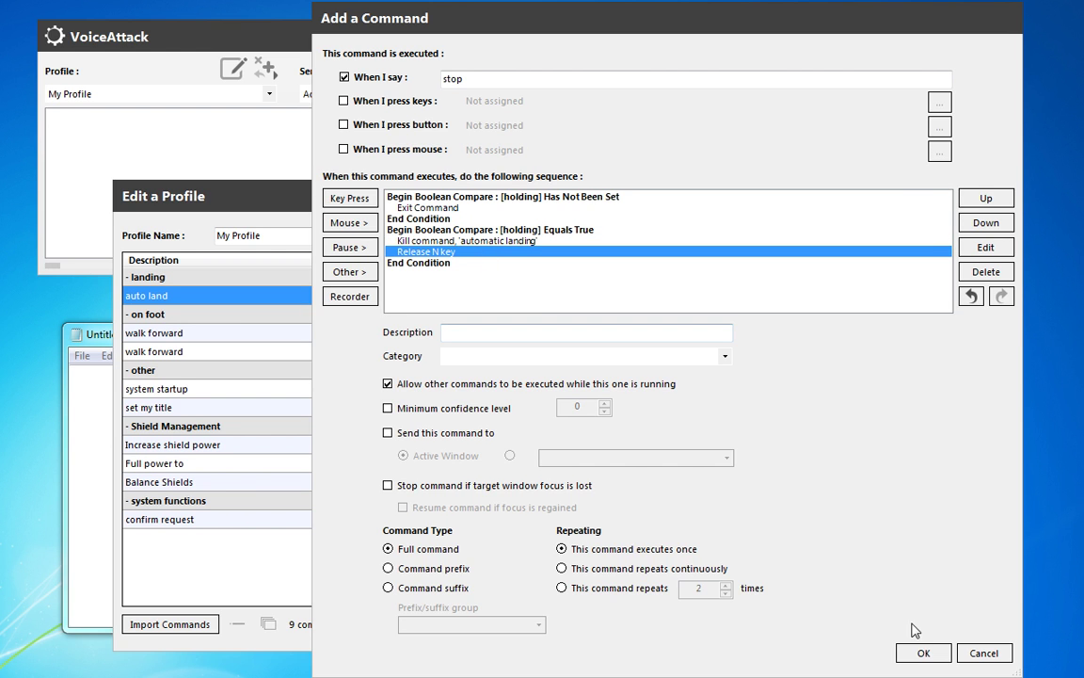
pyautogui.click(921, 651)
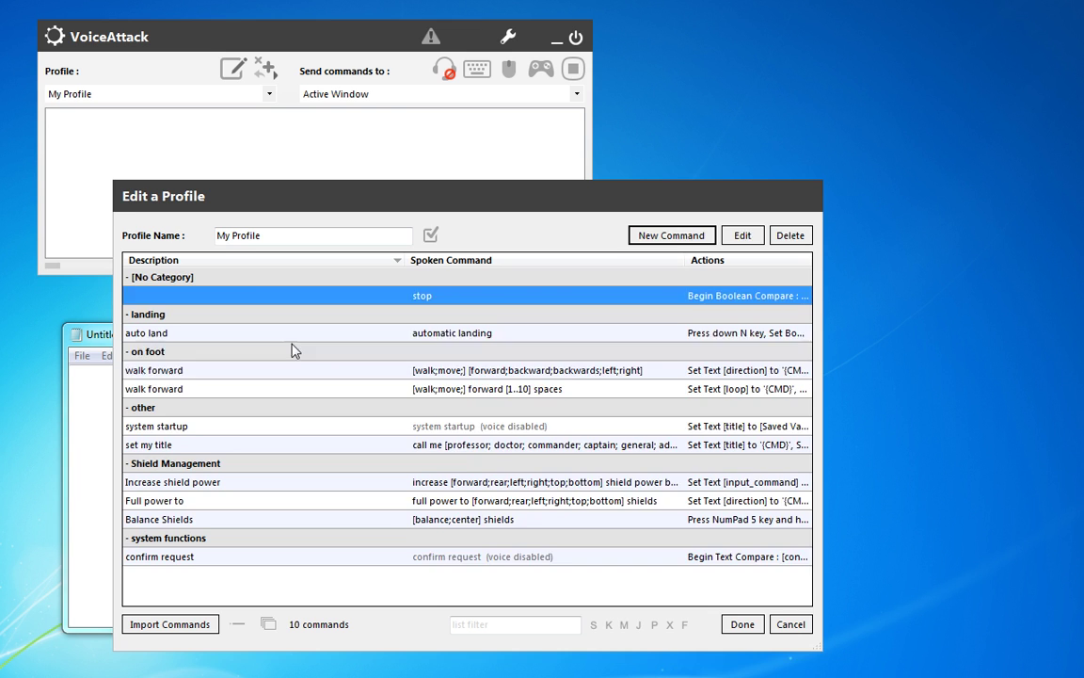
# Step: Open the "auto land" command for editing and select its Set Boolean [holding] line
pyautogui.click(292, 351)
pyautogui.click(291, 338)
pyautogui.doubleClick(290, 339)
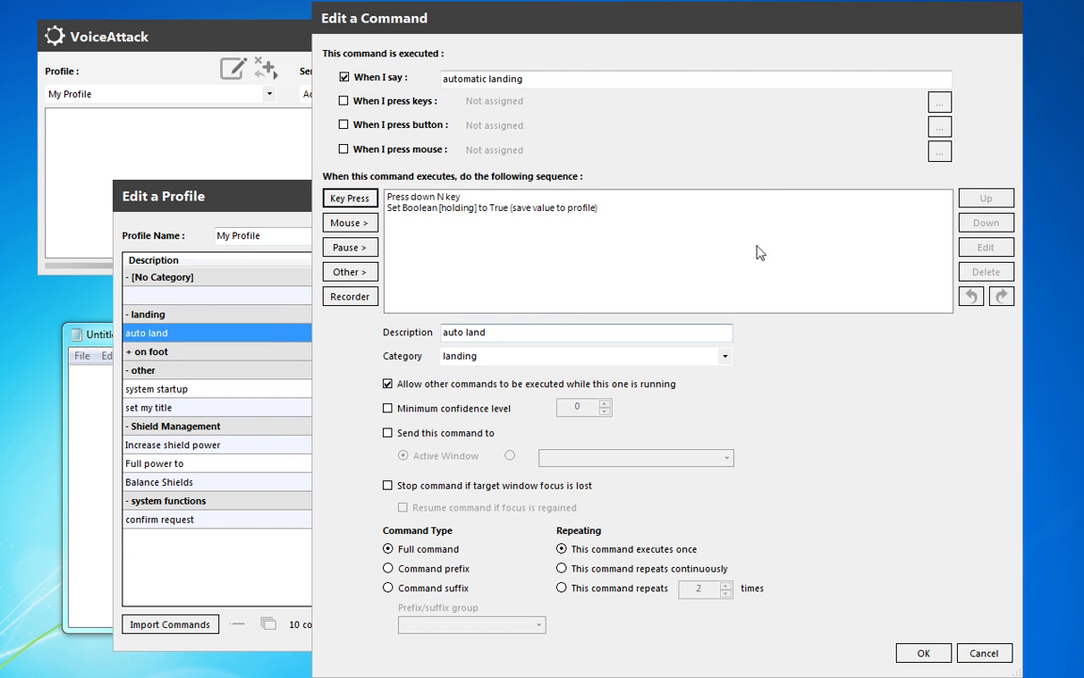
pyautogui.click(423, 197)
pyautogui.click(423, 208)
# Step: Add a 30-second pause after the Set Boolean [holding] line
pyautogui.click(367, 279)
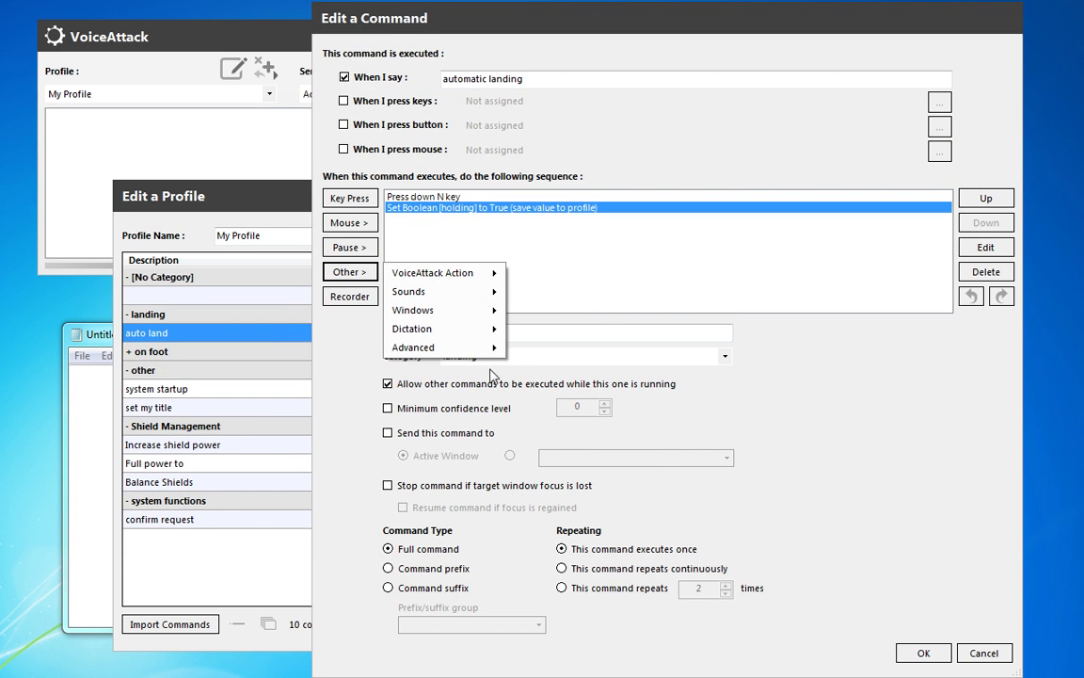
pyautogui.moveTo(445, 345)
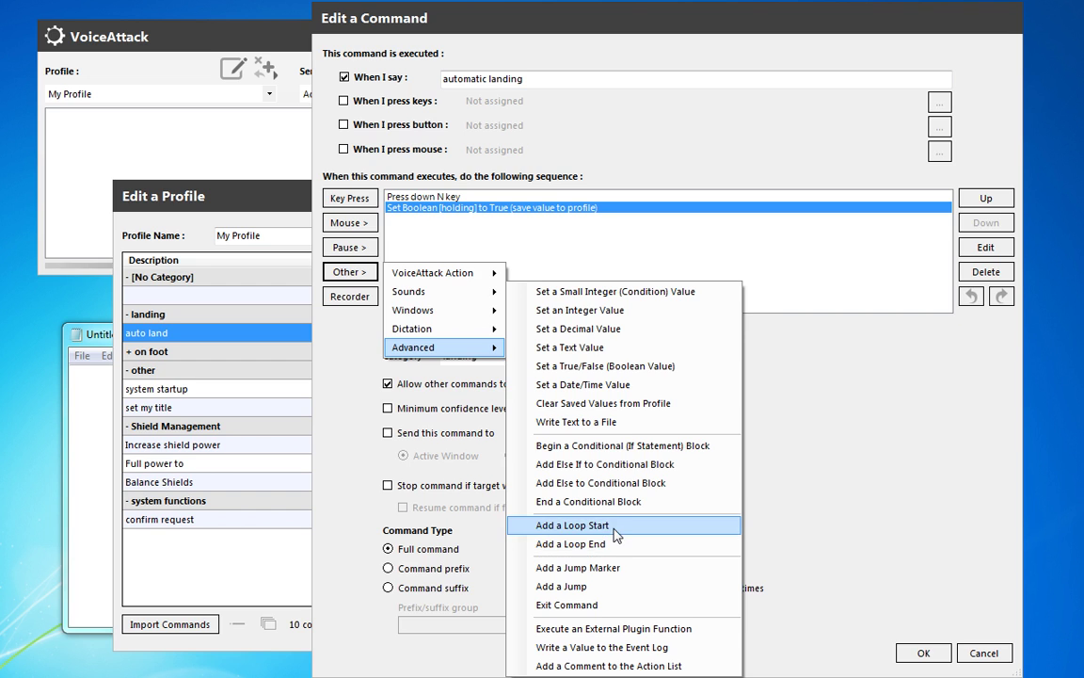
pyautogui.click(349, 247)
pyautogui.click(349, 247)
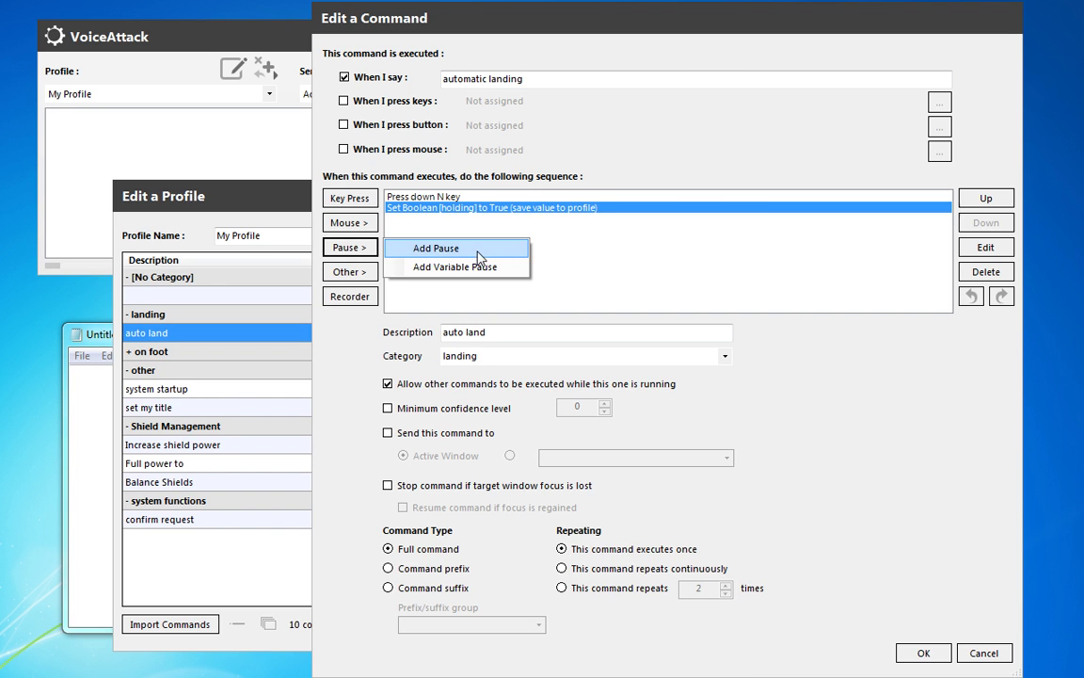
pyautogui.click(477, 249)
pyautogui.write('30')
pyautogui.click(475, 232)
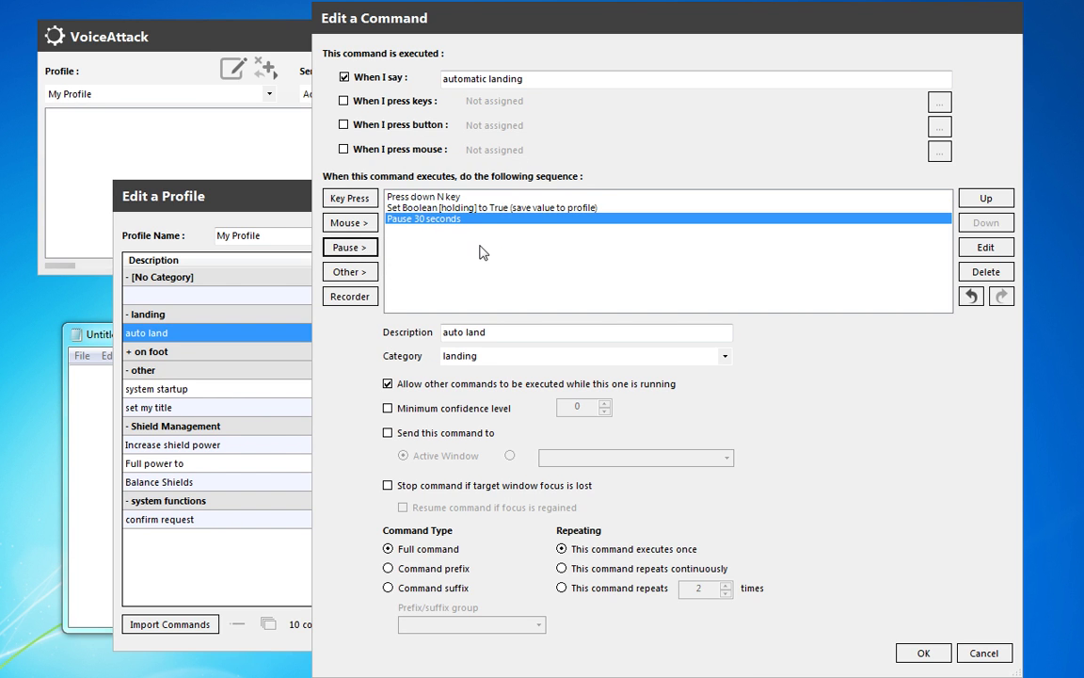
# Step: Copy the Press down N key action and paste the copy after the pause
pyautogui.click(446, 199)
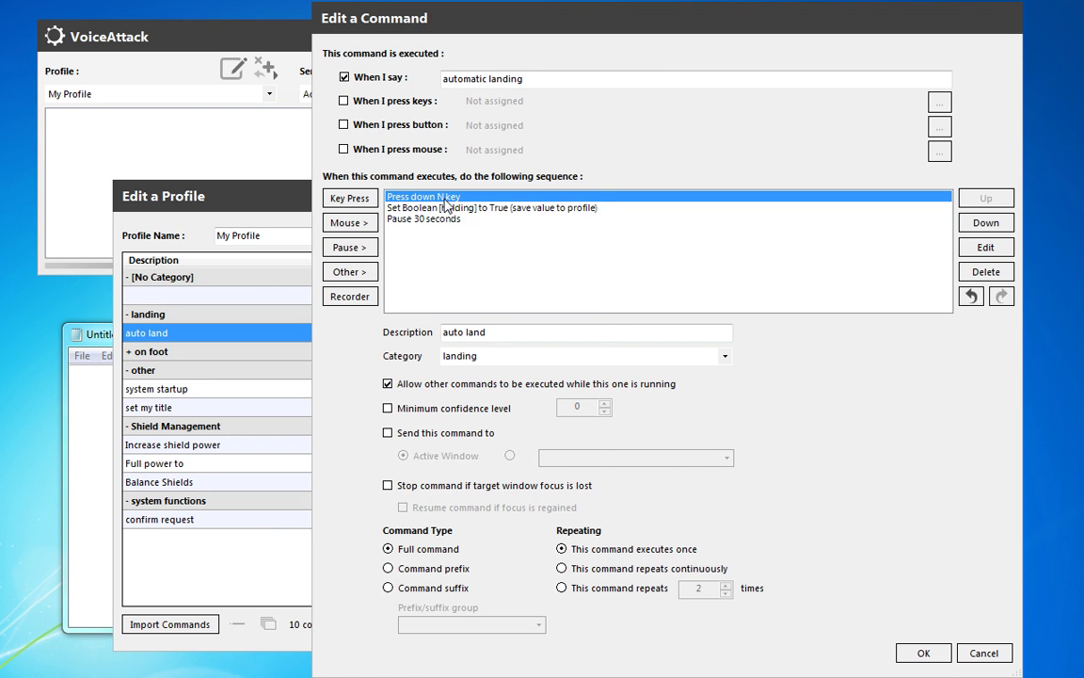
pyautogui.rightClick(446, 202)
pyautogui.click(461, 229)
pyautogui.click(457, 218)
pyautogui.rightClick(457, 220)
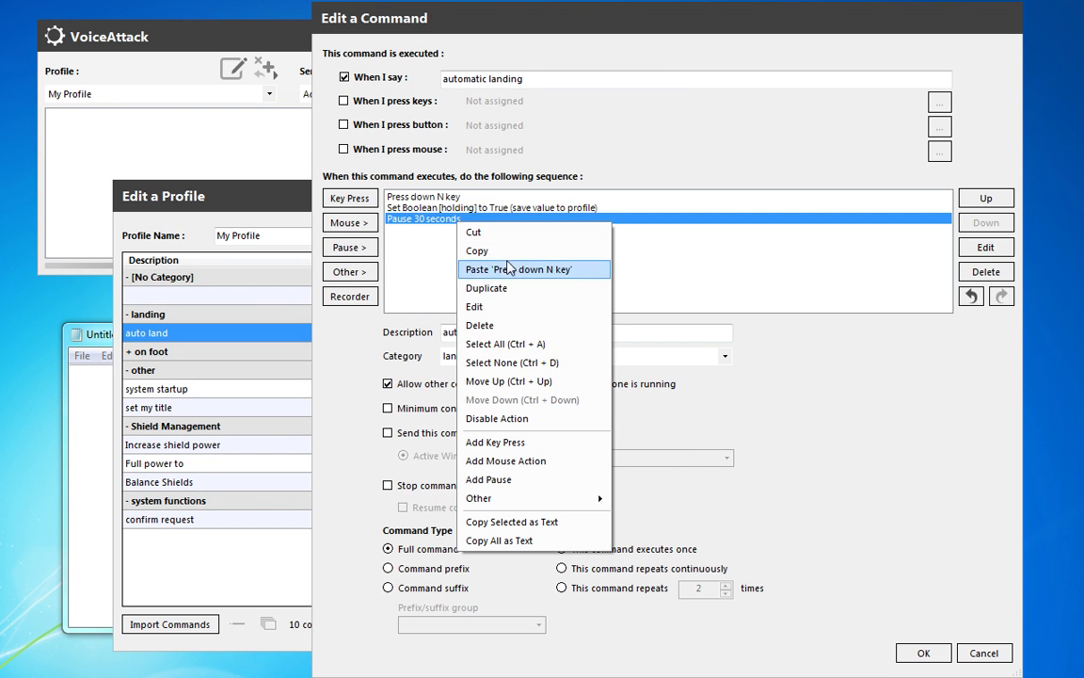
pyautogui.click(508, 269)
# Step: Set the pause in the automatic landing command to 2 seconds
pyautogui.click(452, 207)
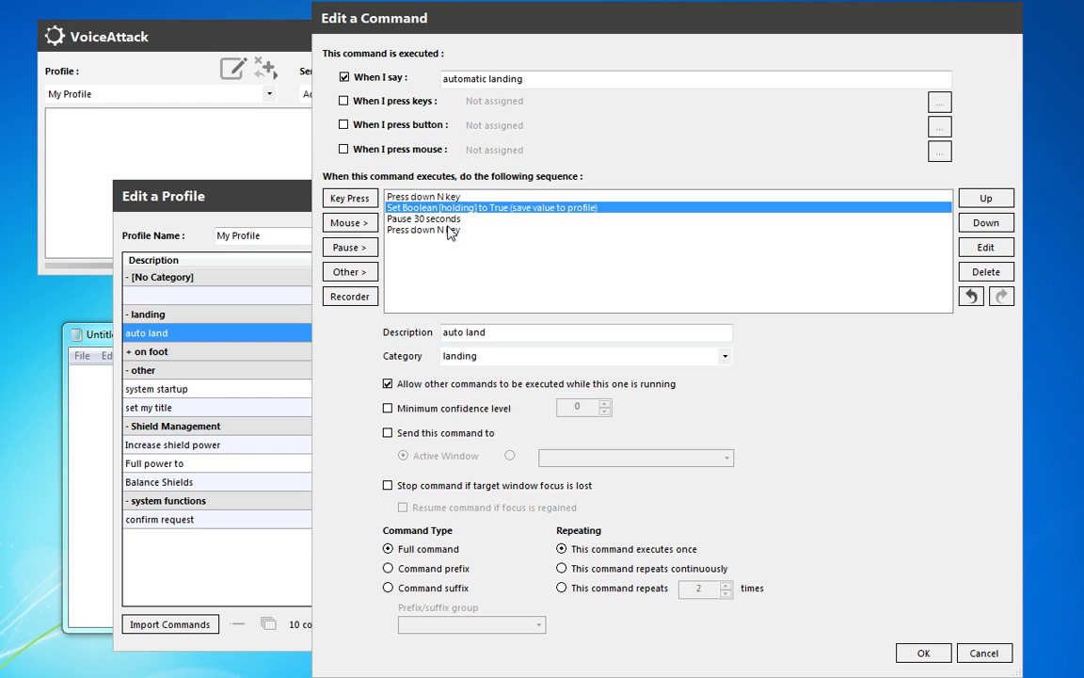
pyautogui.doubleClick(450, 218)
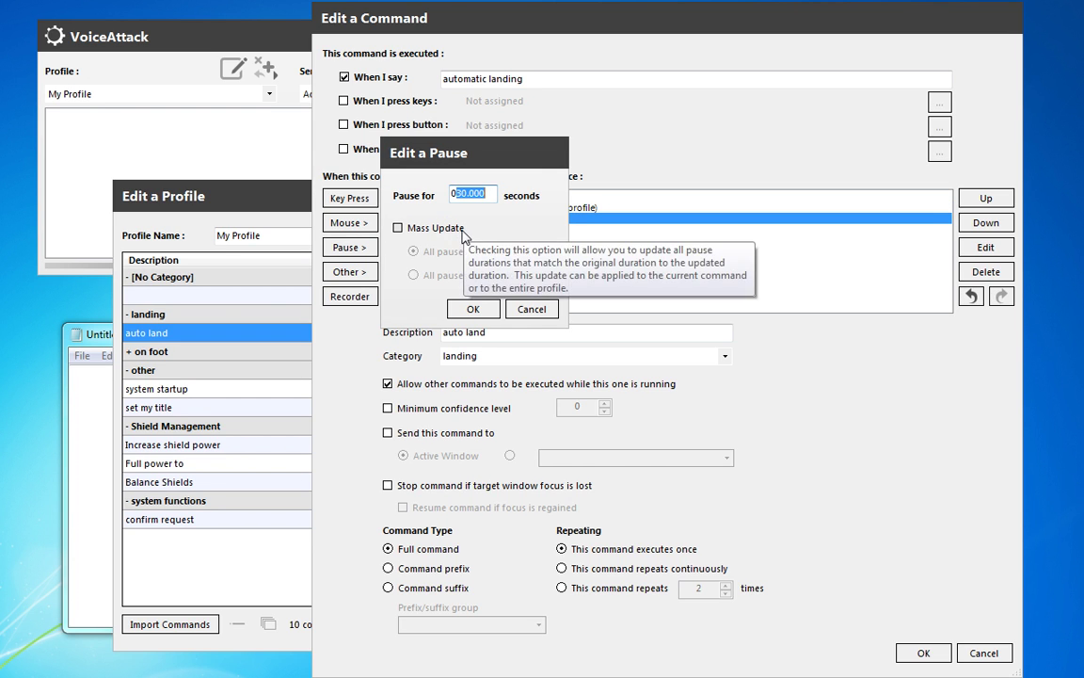
pyautogui.write('2')
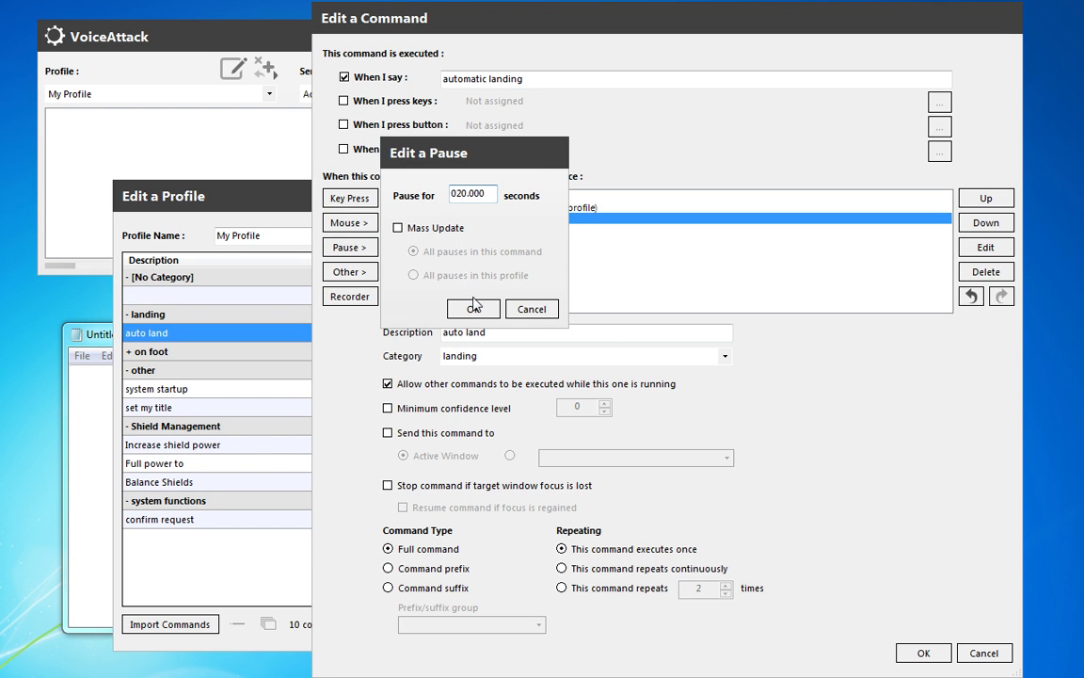
pyautogui.press('BackSpace')
pyautogui.click(473, 308)
# Step: Add a loop between the 2-second pause and the final N key press that runs while integer variable loop is greater than 0
pyautogui.click(452, 218)
pyautogui.keyDown('shift'); pyautogui.click(472, 231); pyautogui.keyUp('shift')
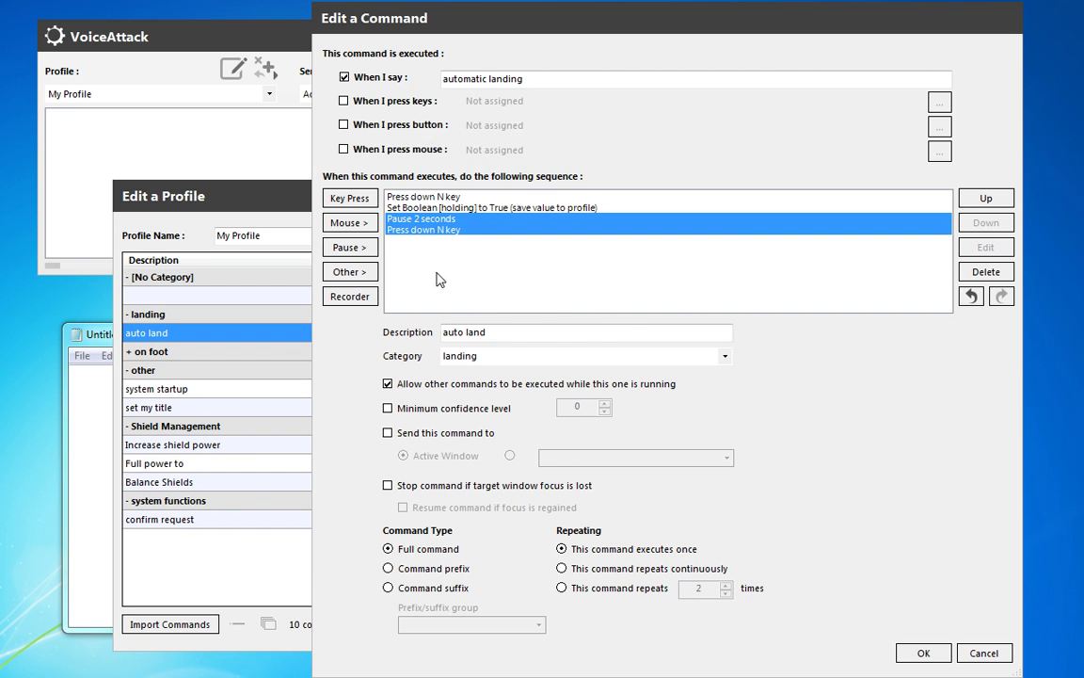
pyautogui.click(349, 271)
pyautogui.moveTo(433, 347)
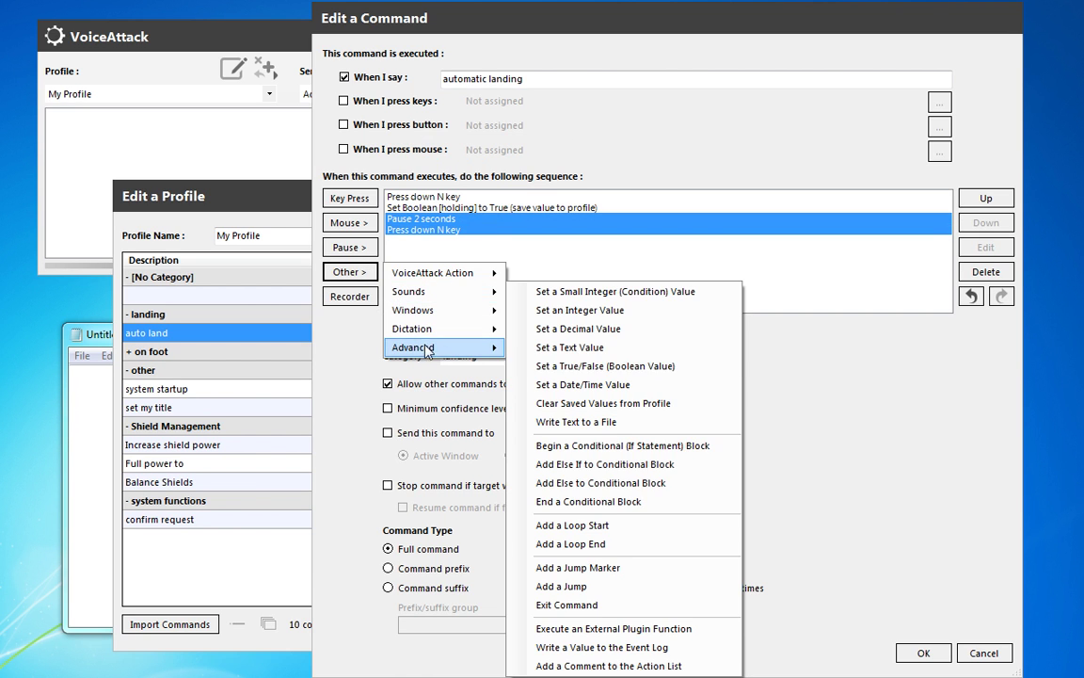
pyautogui.click(612, 525)
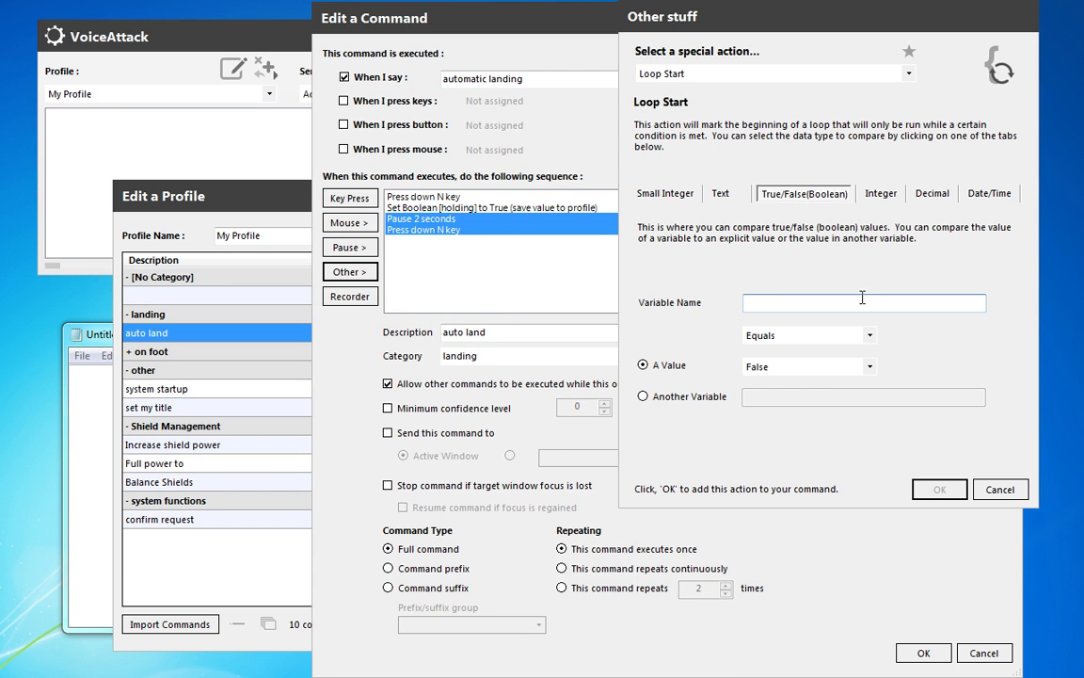
pyautogui.click(877, 194)
pyautogui.write('loop')
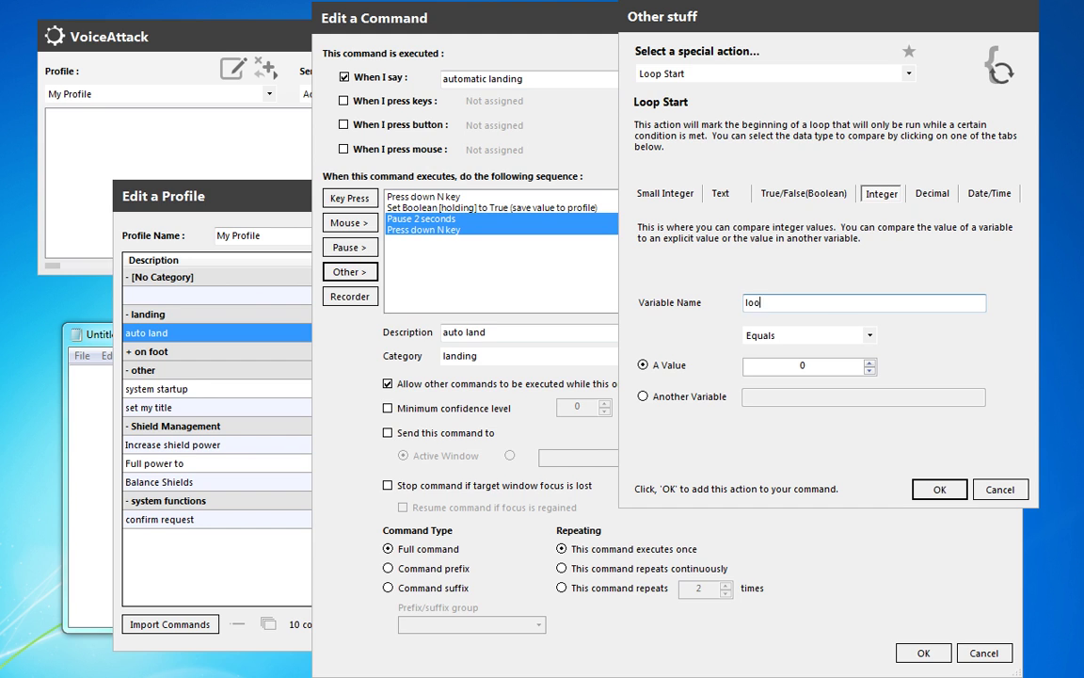
pyautogui.click(809, 335)
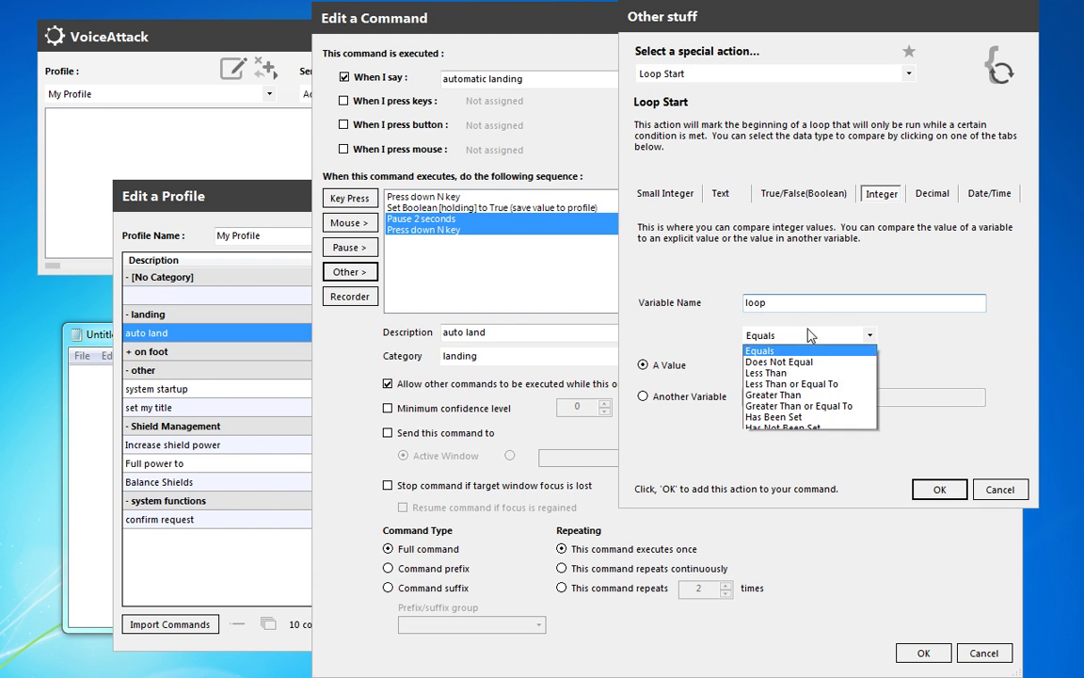
pyautogui.click(824, 395)
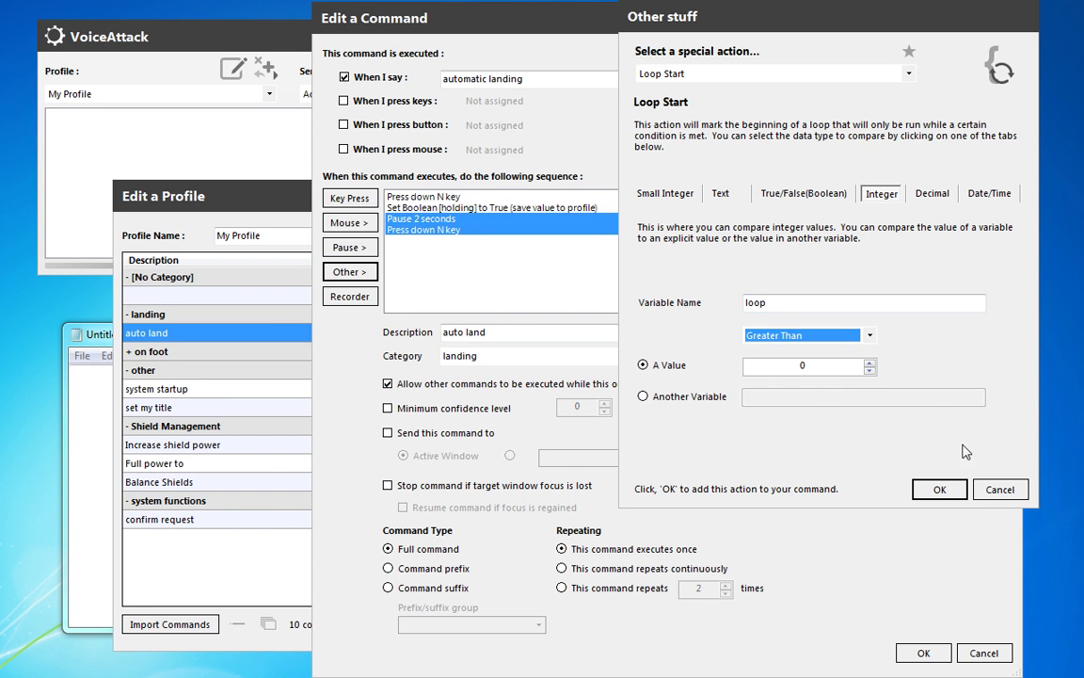
pyautogui.click(939, 488)
# Step: Move the 2-second pause inside the loop
pyautogui.click(508, 219)
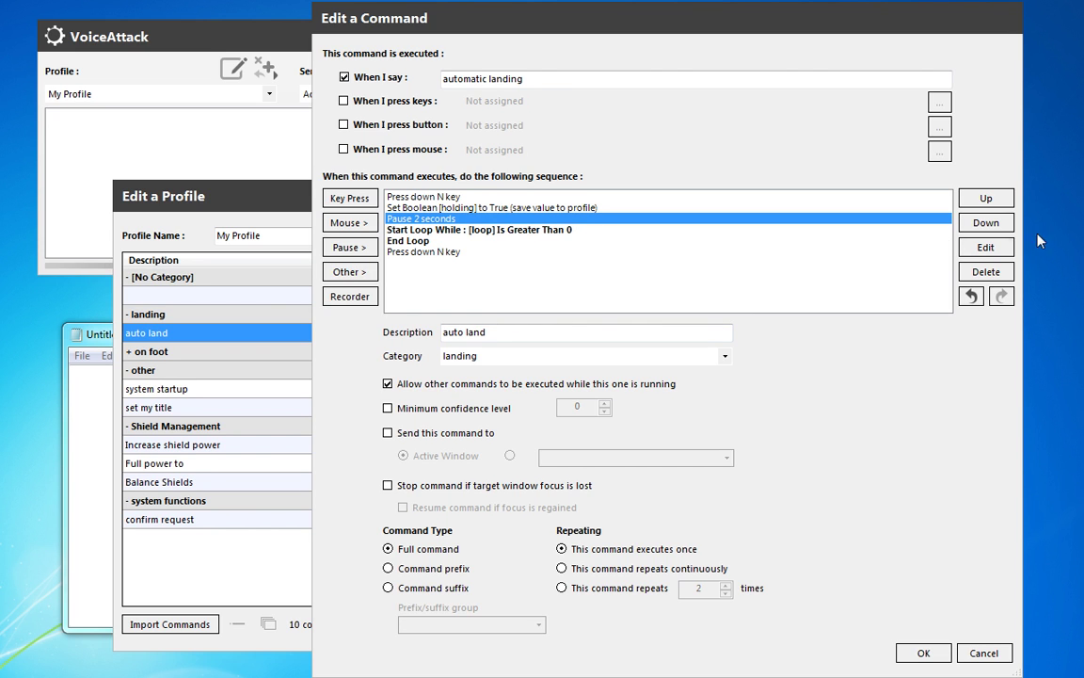
pyautogui.click(985, 222)
pyautogui.click(504, 253)
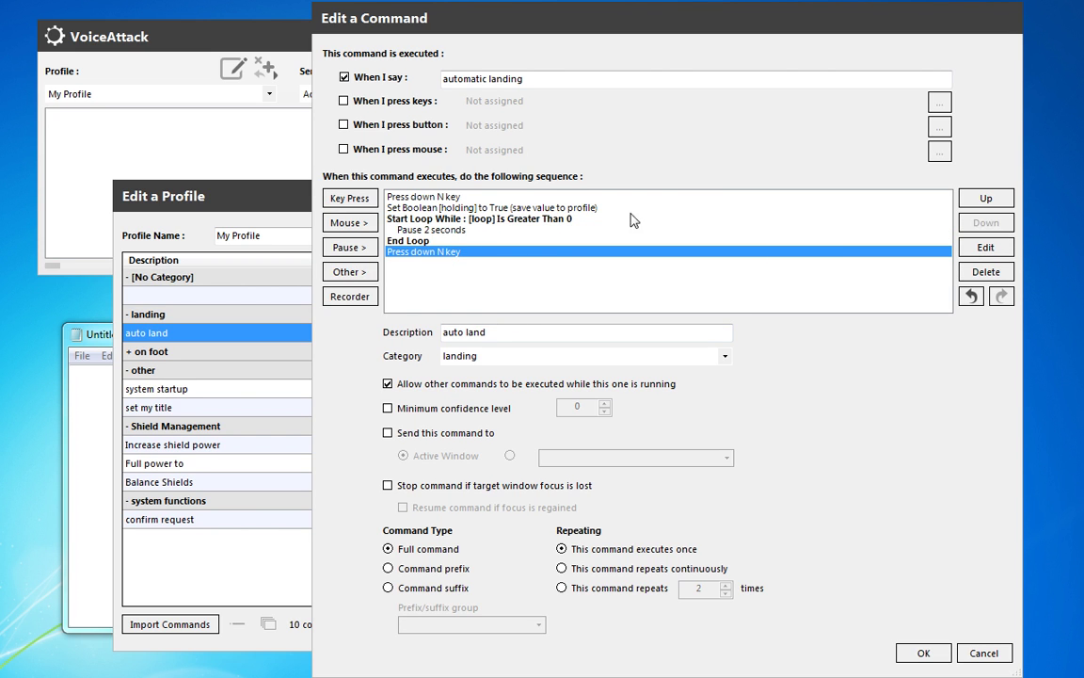
# Step: Add an action after the pause inside the loop that writes "holding" to the event log in blue
pyautogui.click(468, 221)
pyautogui.click(470, 231)
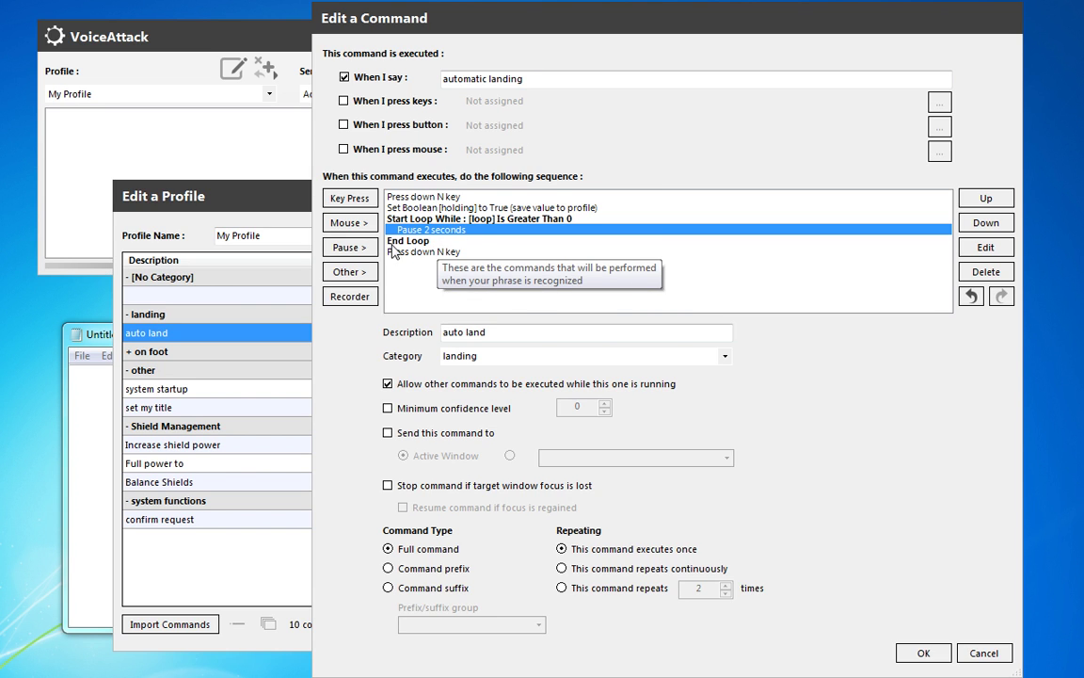
pyautogui.click(358, 272)
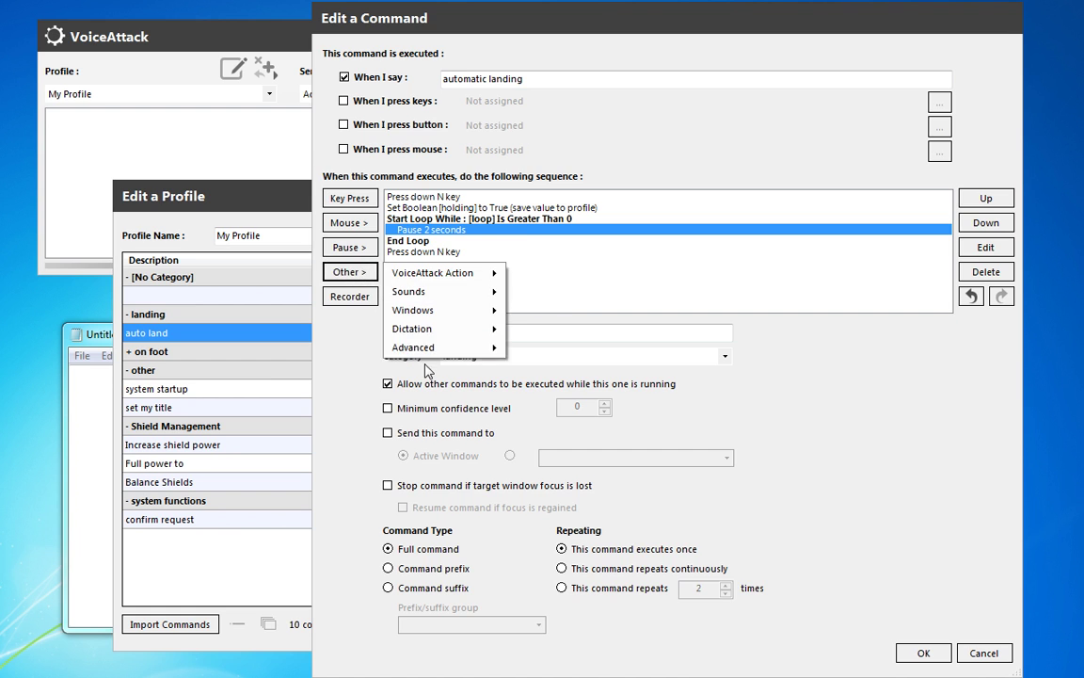
pyautogui.moveTo(395, 346)
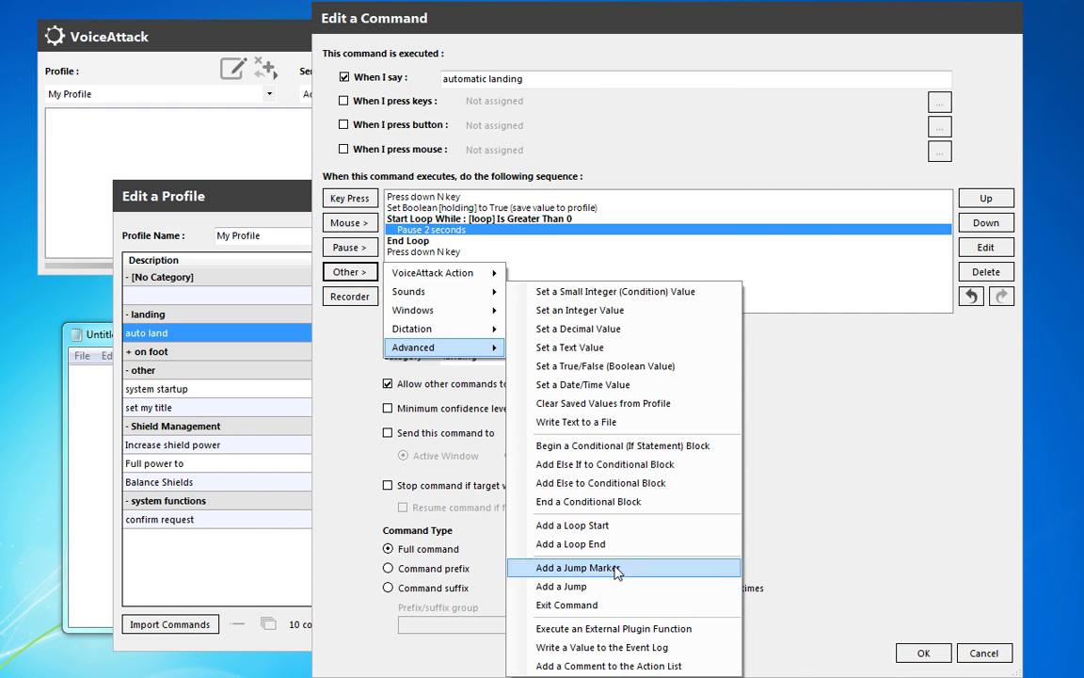
pyautogui.click(632, 663)
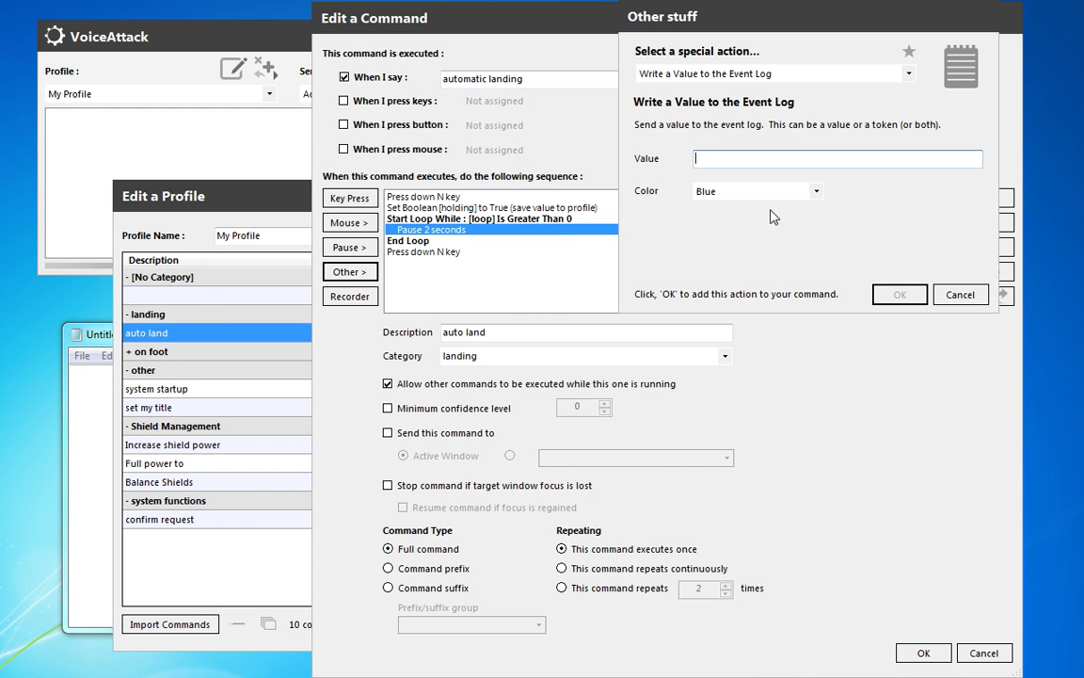
pyautogui.write('holding')
pyautogui.click(894, 293)
# Step: Add an action setting integer loop to 15 and place it directly before the loop start
pyautogui.click(490, 209)
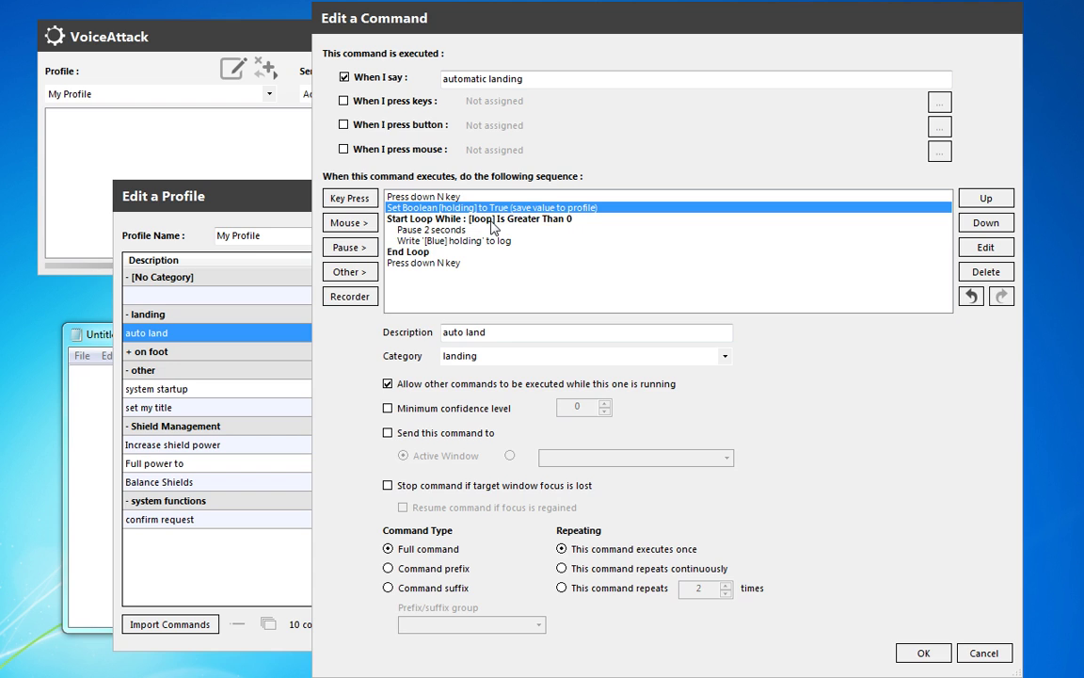
pyautogui.click(481, 220)
pyautogui.click(488, 241)
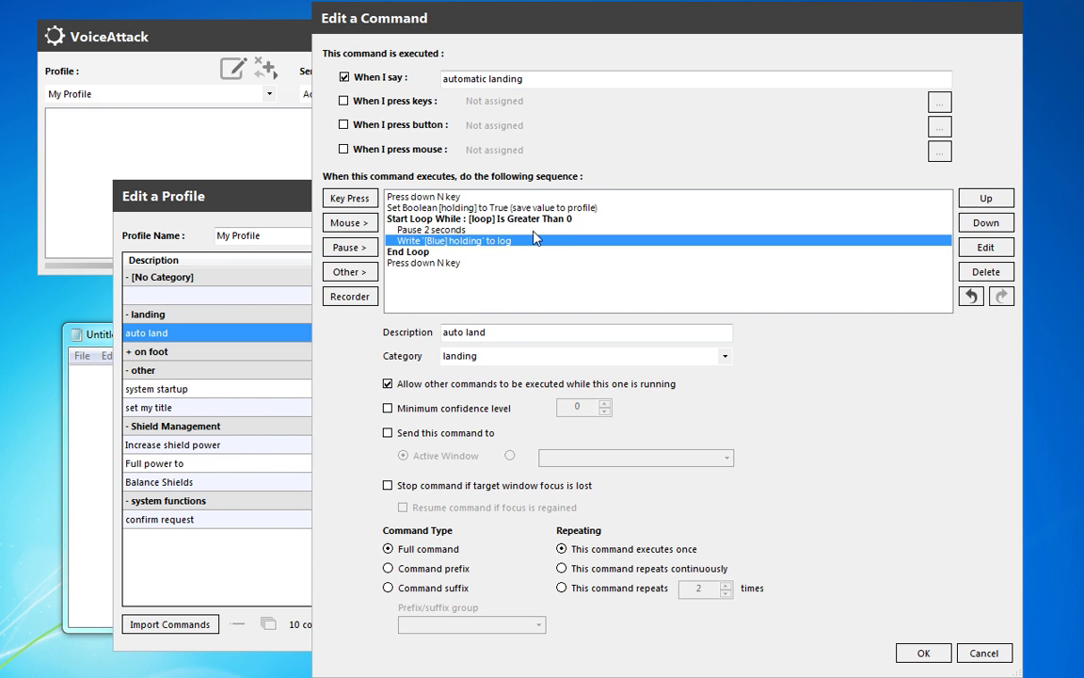
pyautogui.click(485, 217)
pyautogui.click(348, 271)
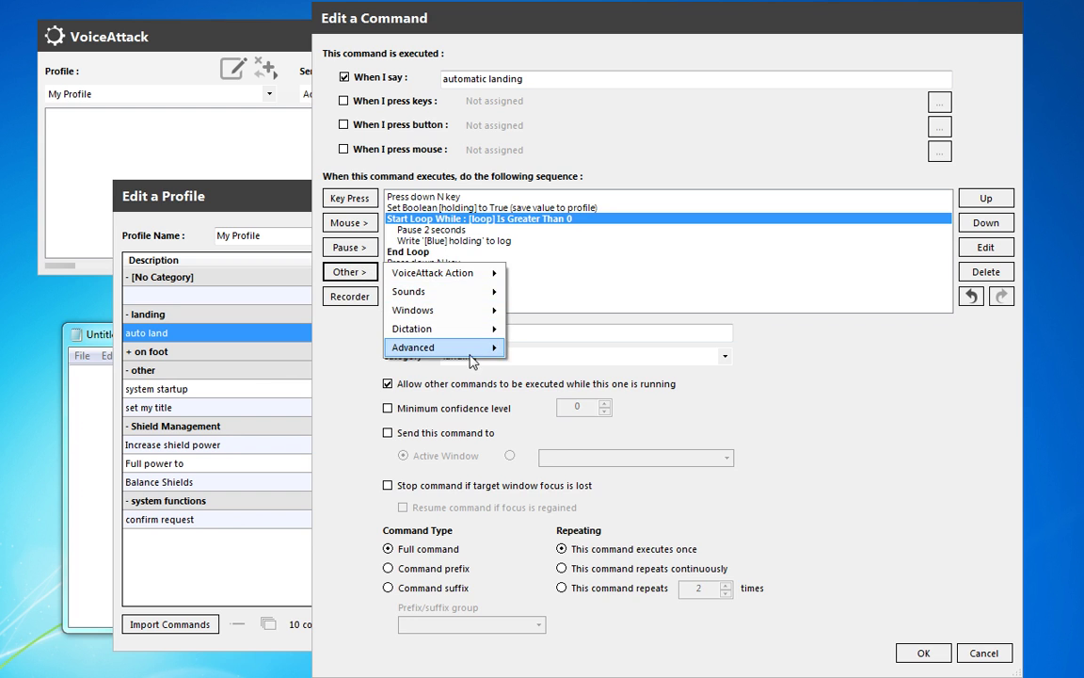
pyautogui.moveTo(497, 348)
pyautogui.click(643, 311)
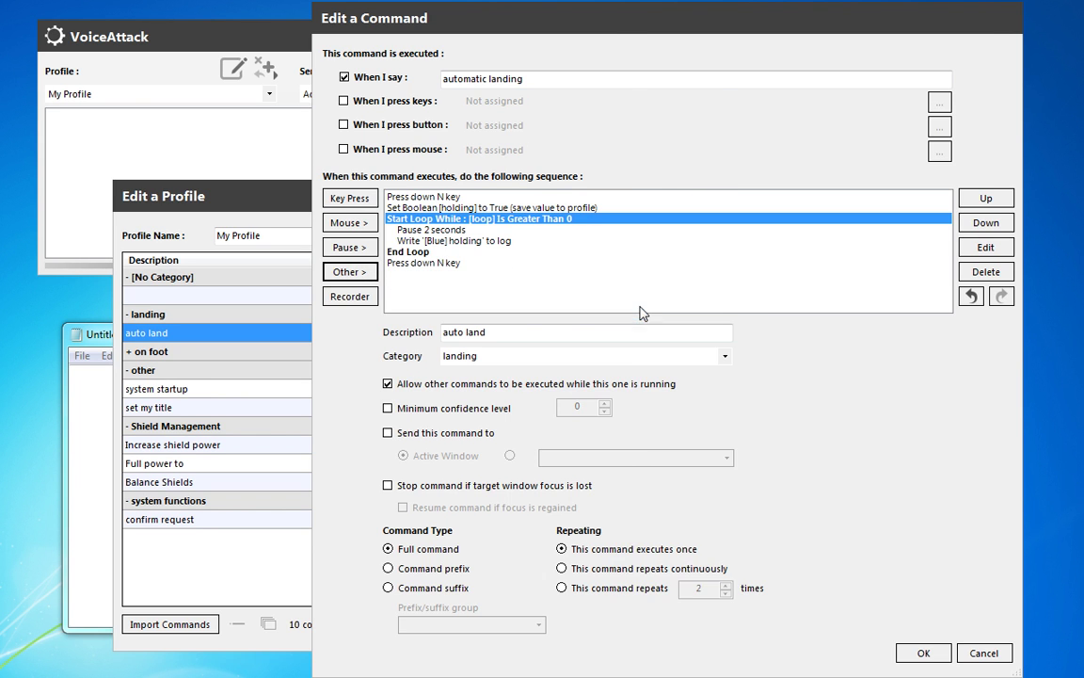
pyautogui.write('loop')
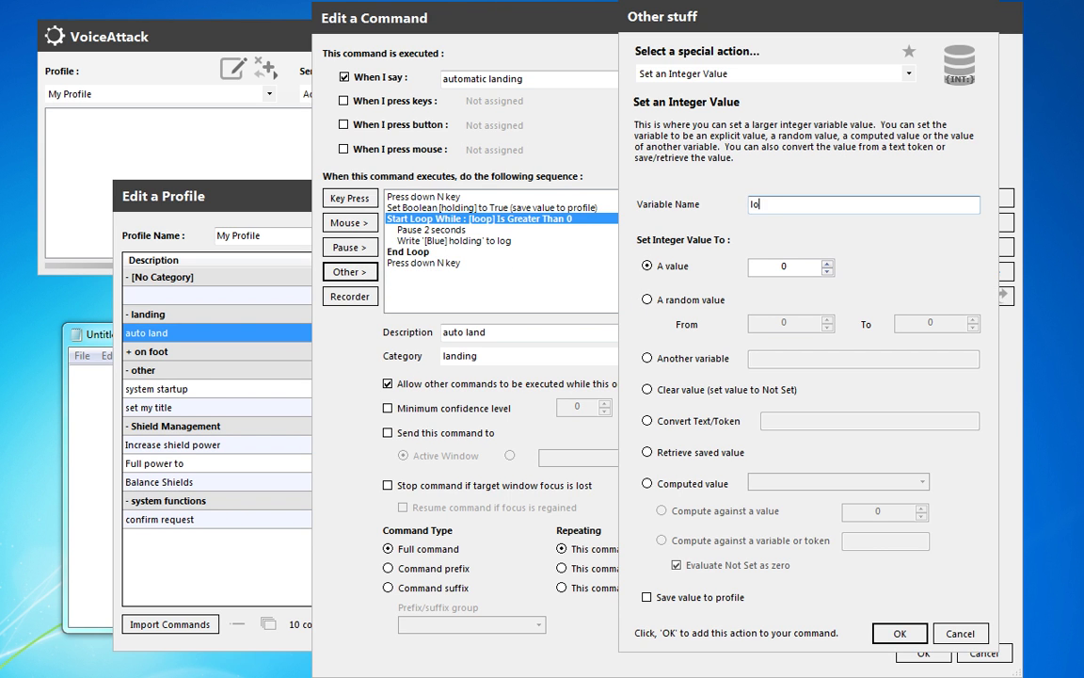
pyautogui.click(790, 266)
pyautogui.press('BackSpace')
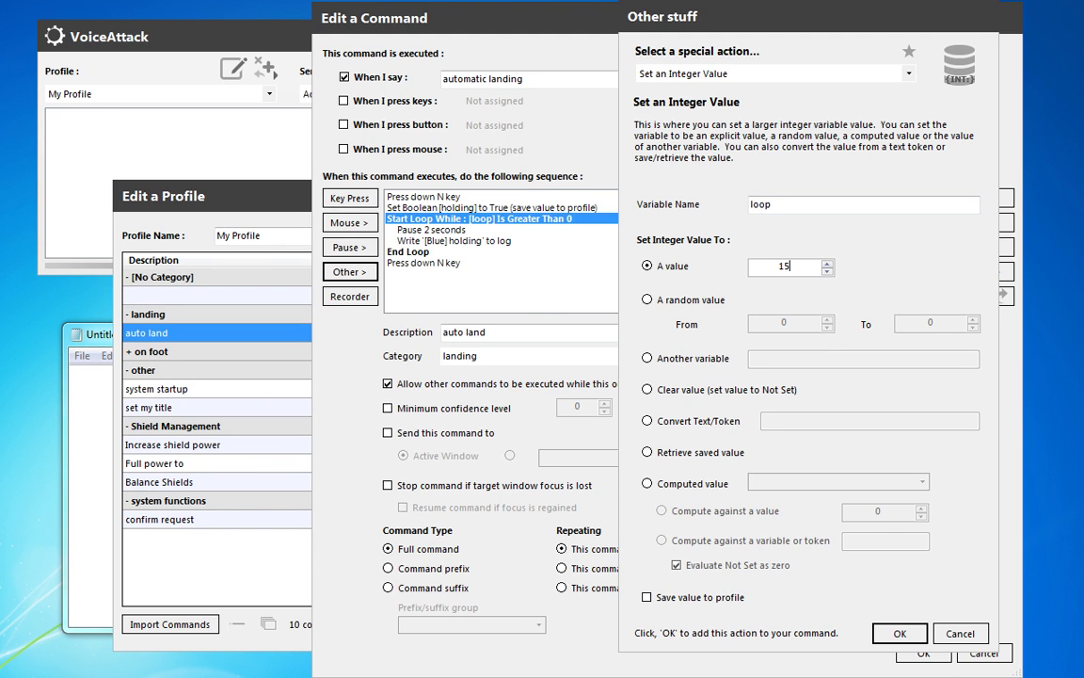
pyautogui.write('15')
pyautogui.click(899, 632)
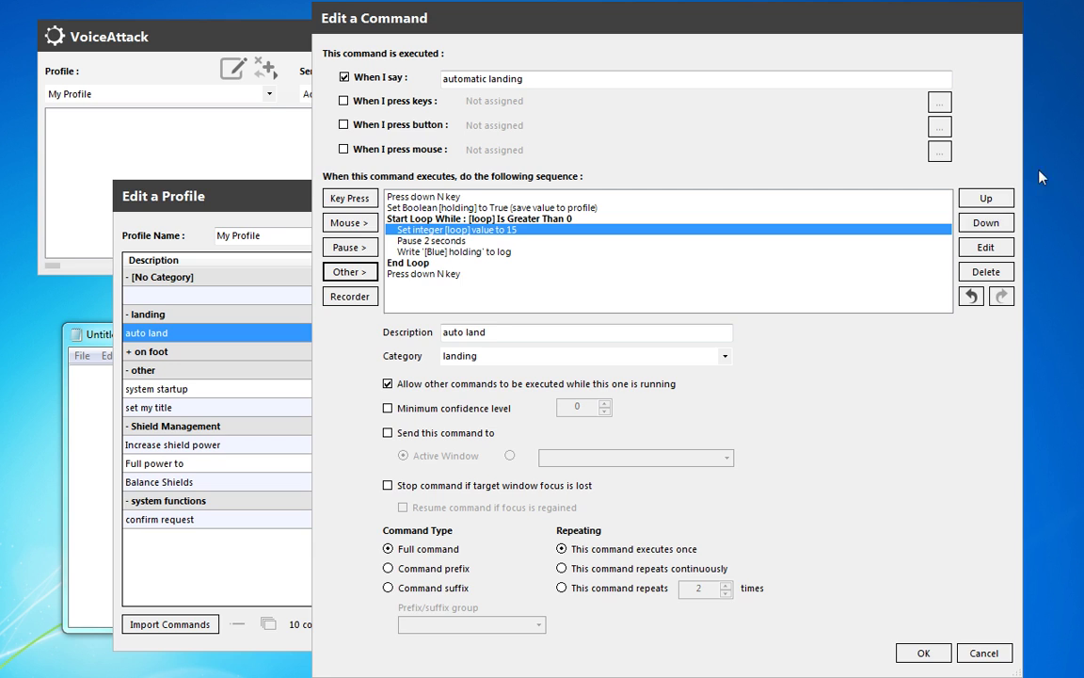
pyautogui.click(984, 198)
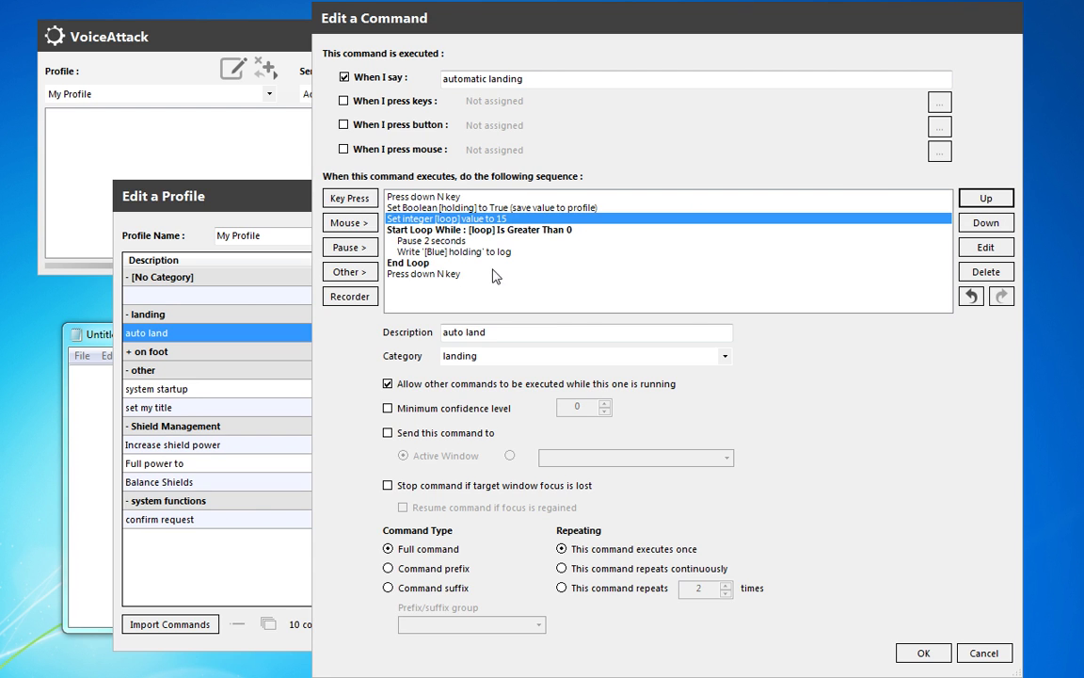
# Step: Paste a copy of the set-integer action after the log line and make it subtract 1 from loop
pyautogui.click(480, 252)
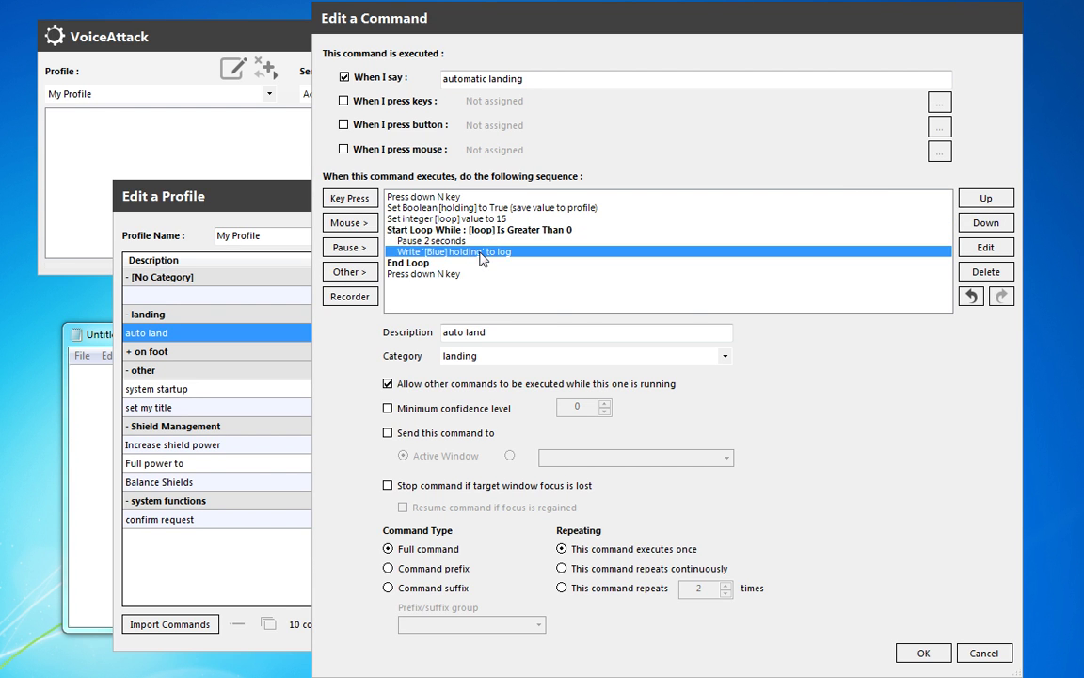
pyautogui.hotkey('ctrl', 'v')
pyautogui.doubleClick(486, 271)
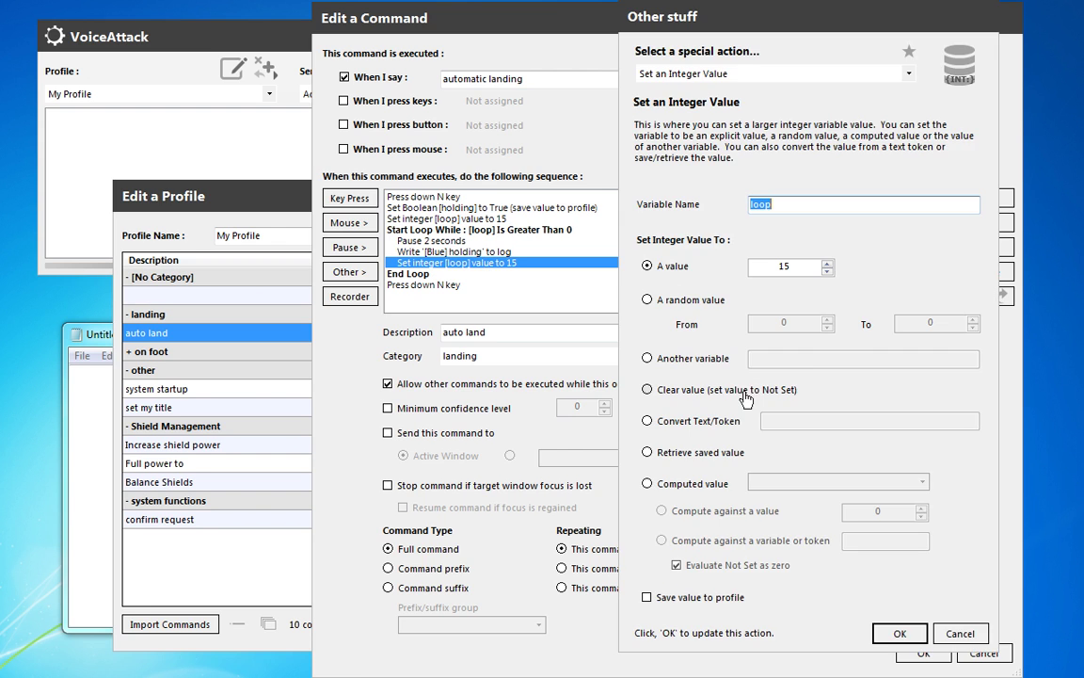
pyautogui.click(647, 483)
pyautogui.click(825, 483)
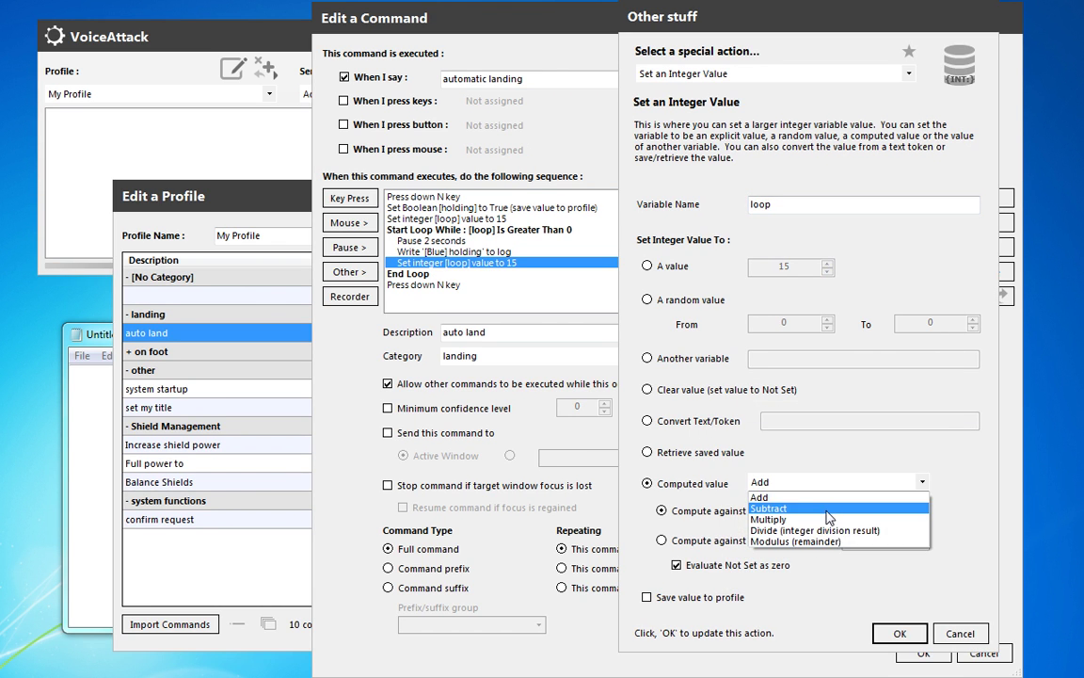
pyautogui.click(781, 511)
pyautogui.doubleClick(904, 510)
pyautogui.write('1')
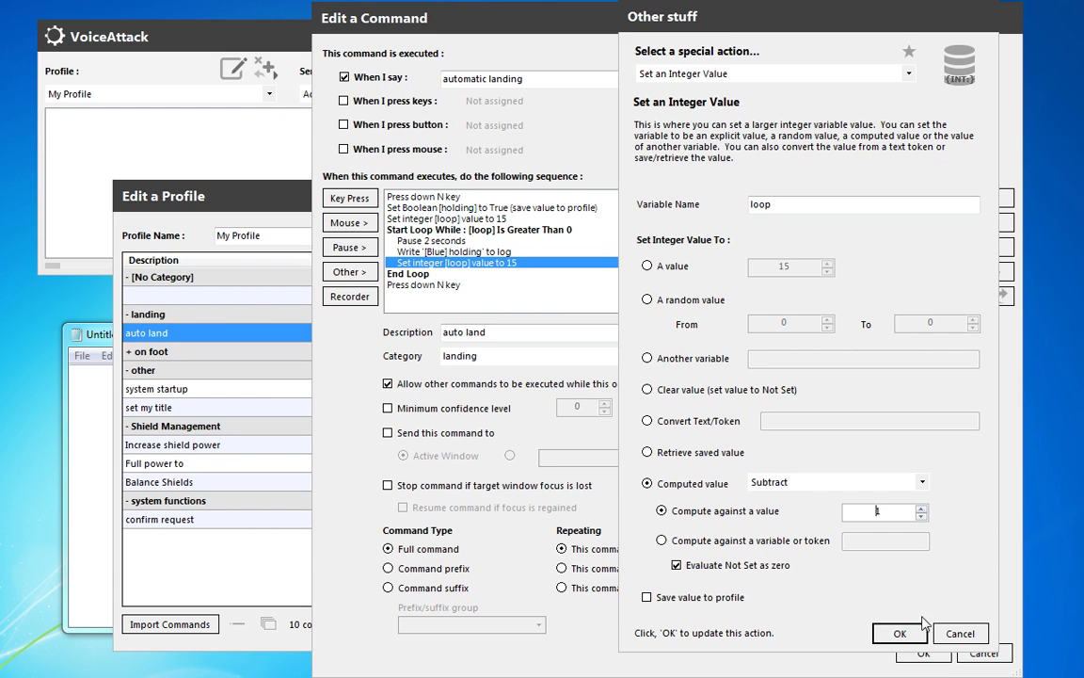
pyautogui.click(900, 632)
# Step: Examine the automatic landing sequence, from the first N key press through the holding flag and the countdown loop
pyautogui.click(468, 218)
pyautogui.keyDown('shift'); pyautogui.click(468, 273); pyautogui.keyUp('shift')
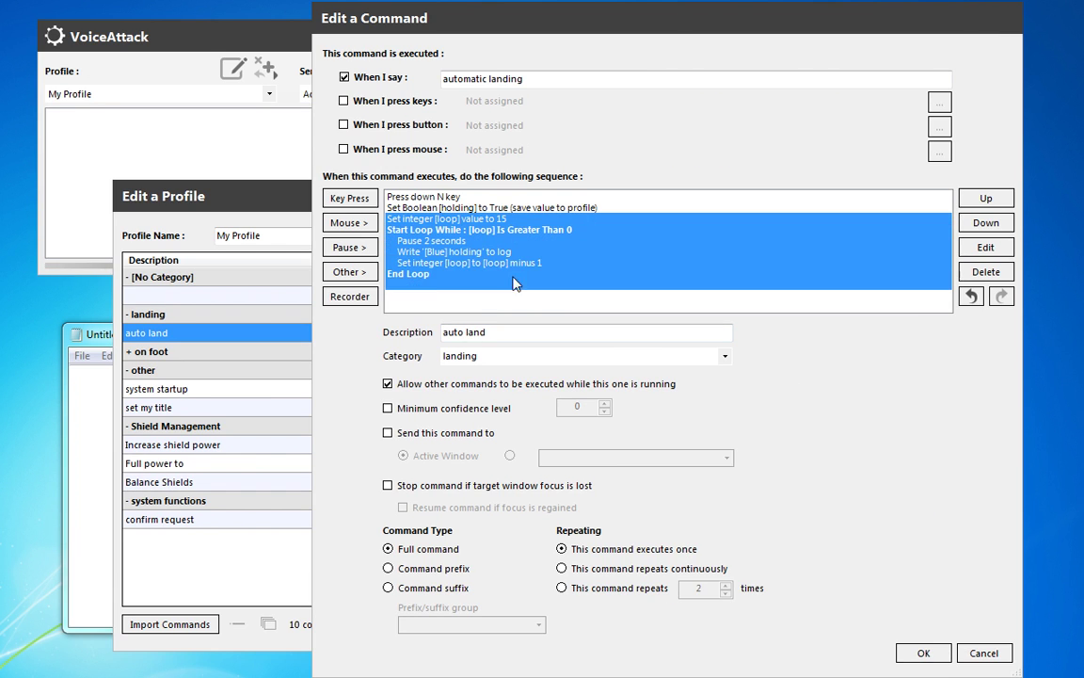
pyautogui.click(466, 196)
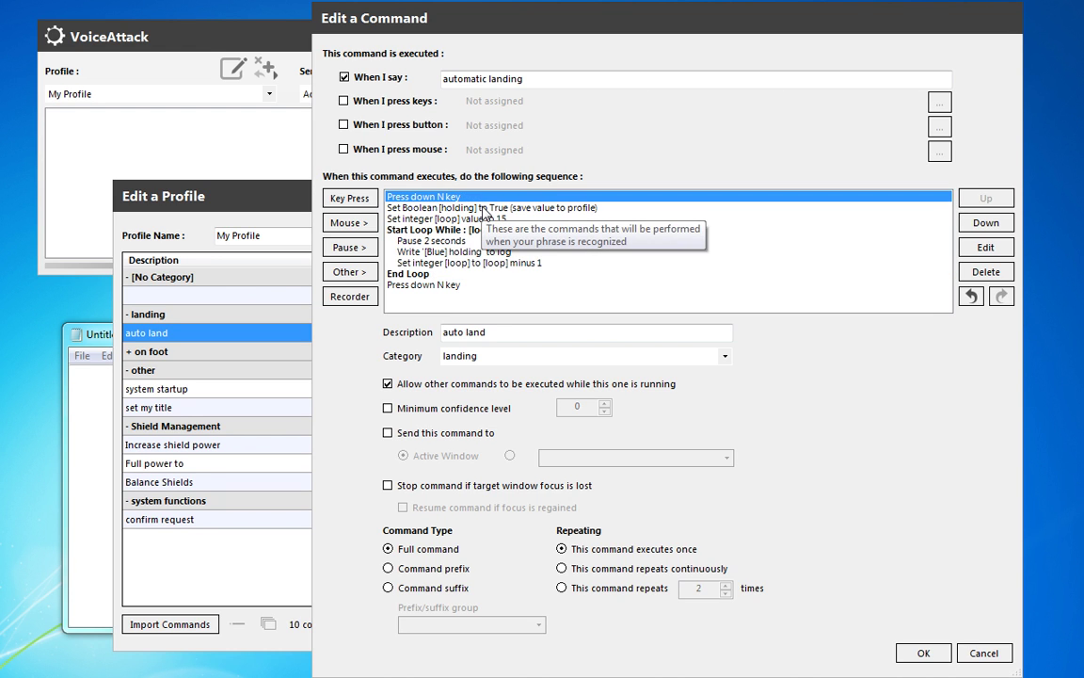
pyautogui.click(423, 208)
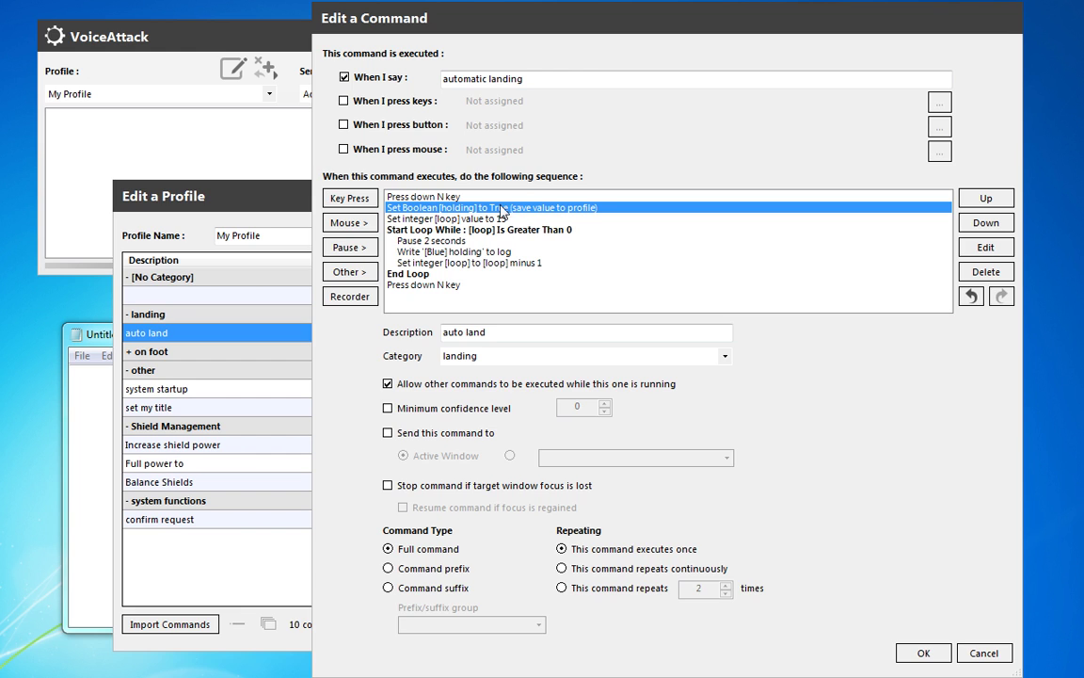
pyautogui.moveTo(439, 219); pyautogui.dragTo(461, 273)
pyautogui.click(455, 251)
pyautogui.click(461, 274)
pyautogui.moveTo(461, 230); pyautogui.dragTo(461, 281)
pyautogui.click(460, 274)
# Step: Change the final N key action after the loop to release the key
pyautogui.click(457, 284)
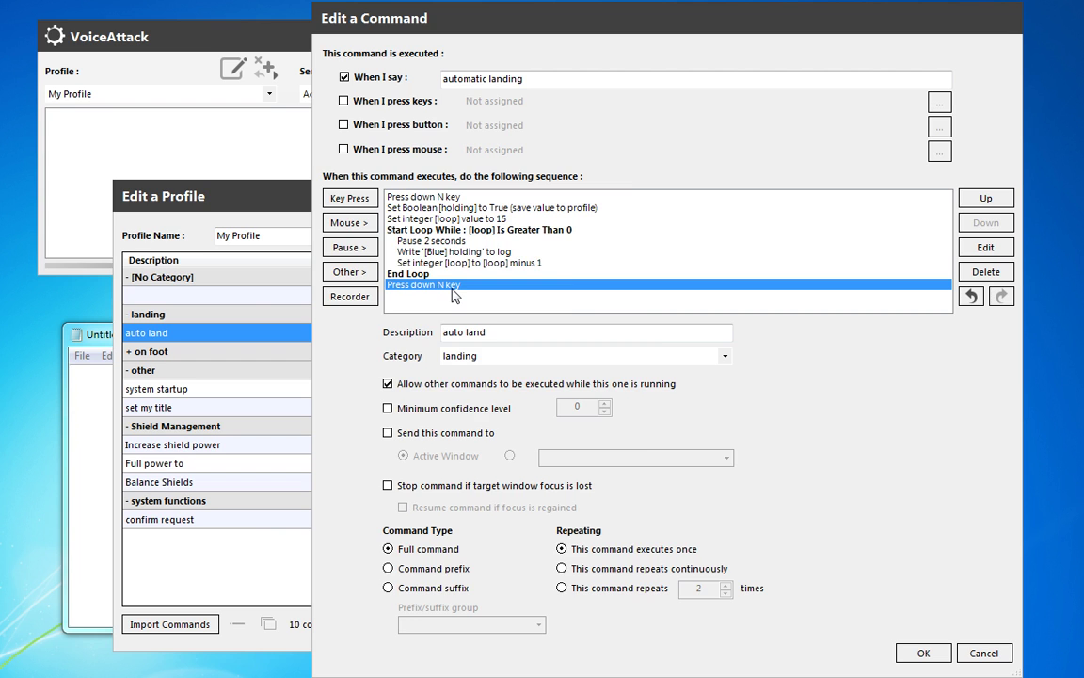
pyautogui.doubleClick(451, 288)
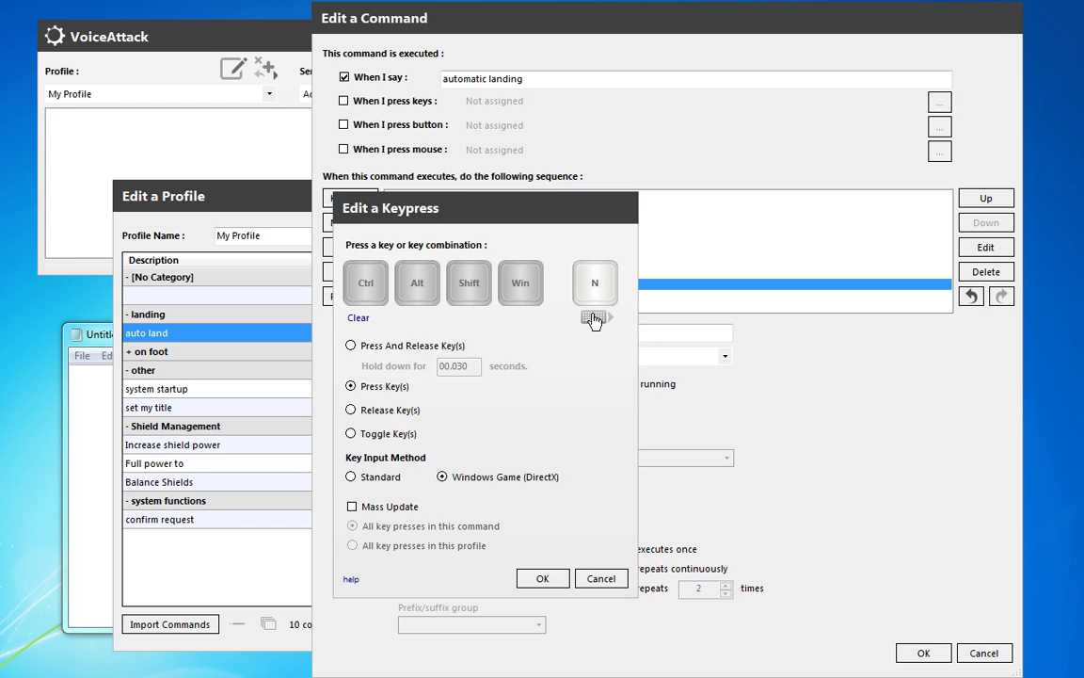
pyautogui.click(382, 418)
pyautogui.click(539, 579)
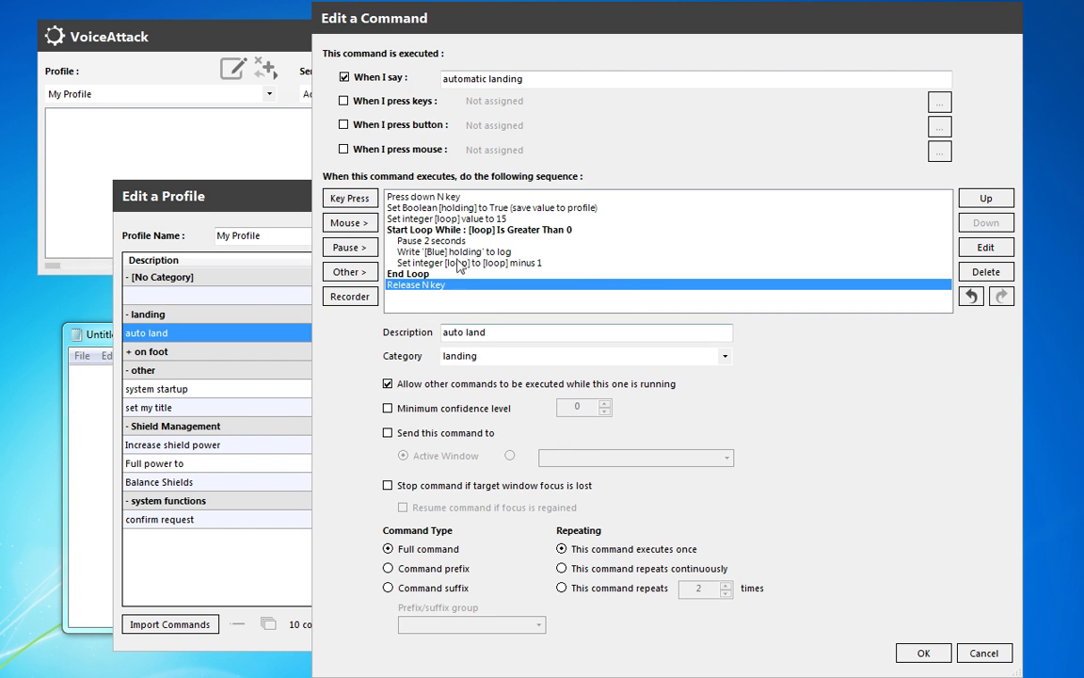
# Step: Add a final action that writes "failsafe for holding event reached" to the event log in red
pyautogui.click(346, 272)
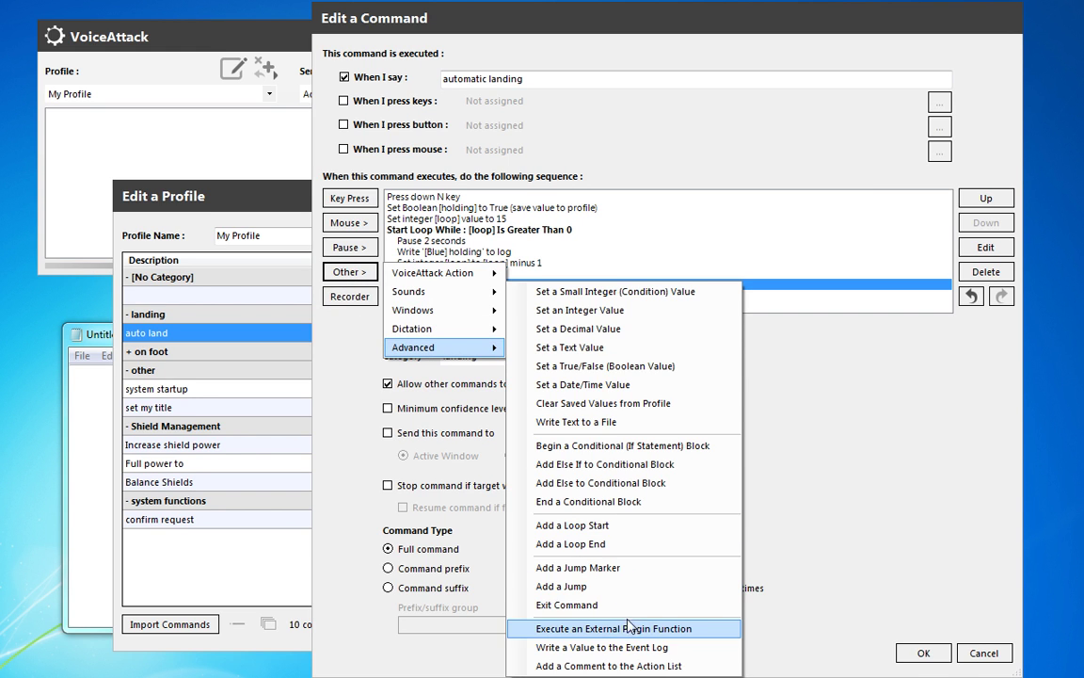
pyautogui.click(629, 593)
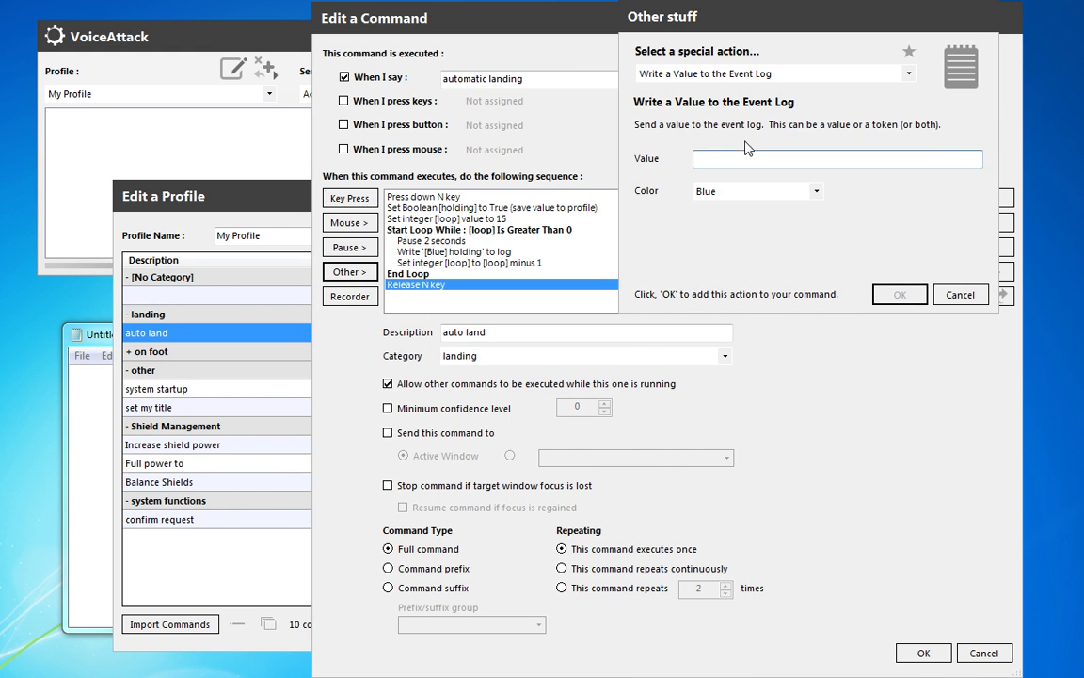
pyautogui.click(815, 193)
pyautogui.click(715, 239)
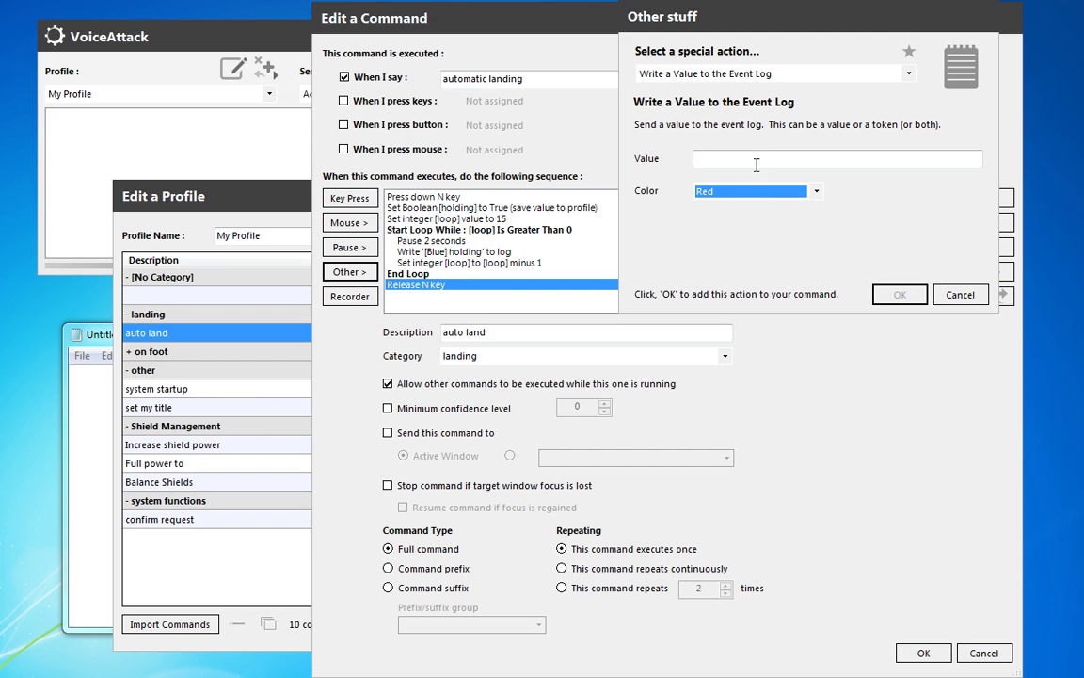
pyautogui.click(701, 158)
pyautogui.write('failsafe for holdign even')
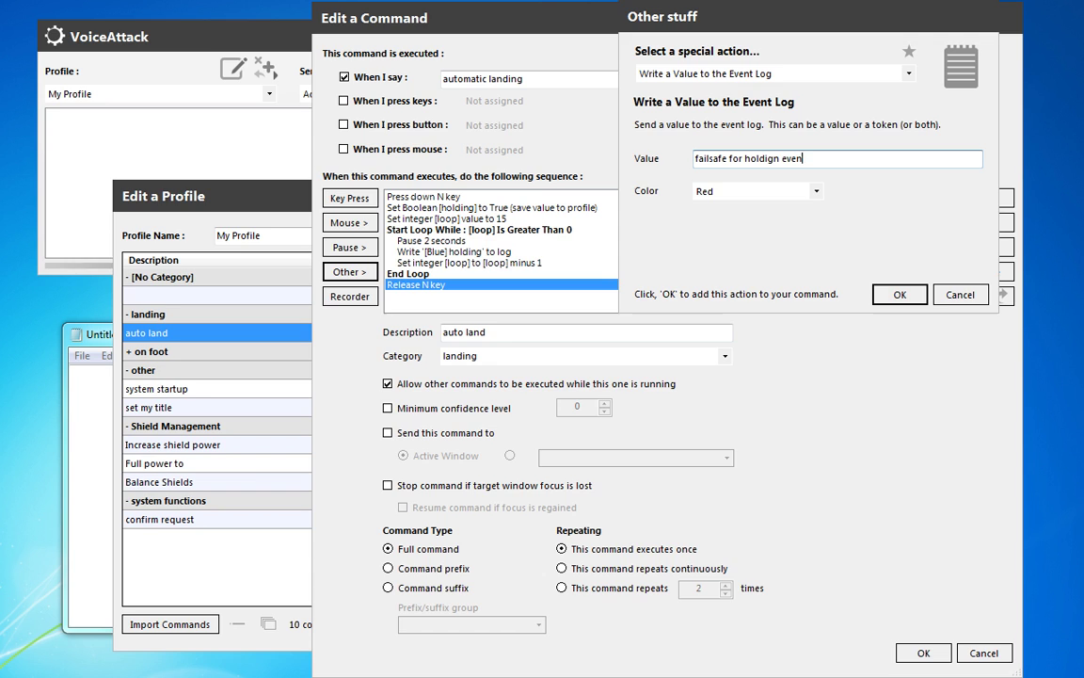
pyautogui.press('BackSpace')
pyautogui.press('BackSpace')
pyautogui.press('BackSpace')
pyautogui.press('BackSpace')
pyautogui.press('BackSpace')
pyautogui.press('BackSpace')
pyautogui.press('BackSpace')
pyautogui.write('ng event')
pyautogui.click(897, 294)
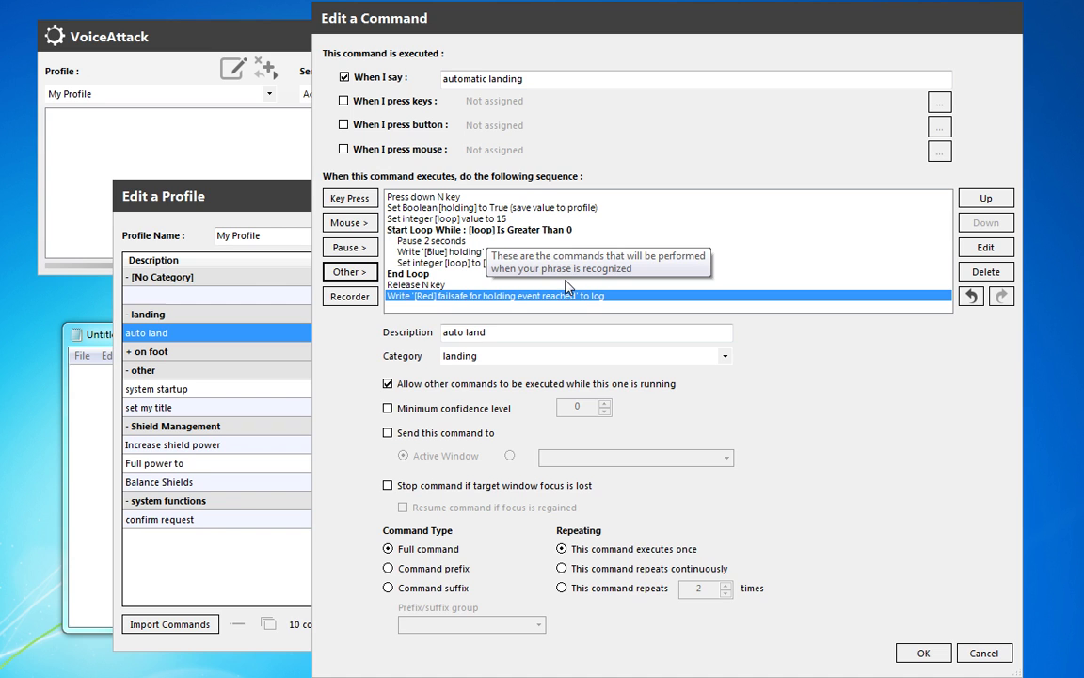
pyautogui.keyDown('shift'); pyautogui.click(400, 283); pyautogui.keyUp('shift')
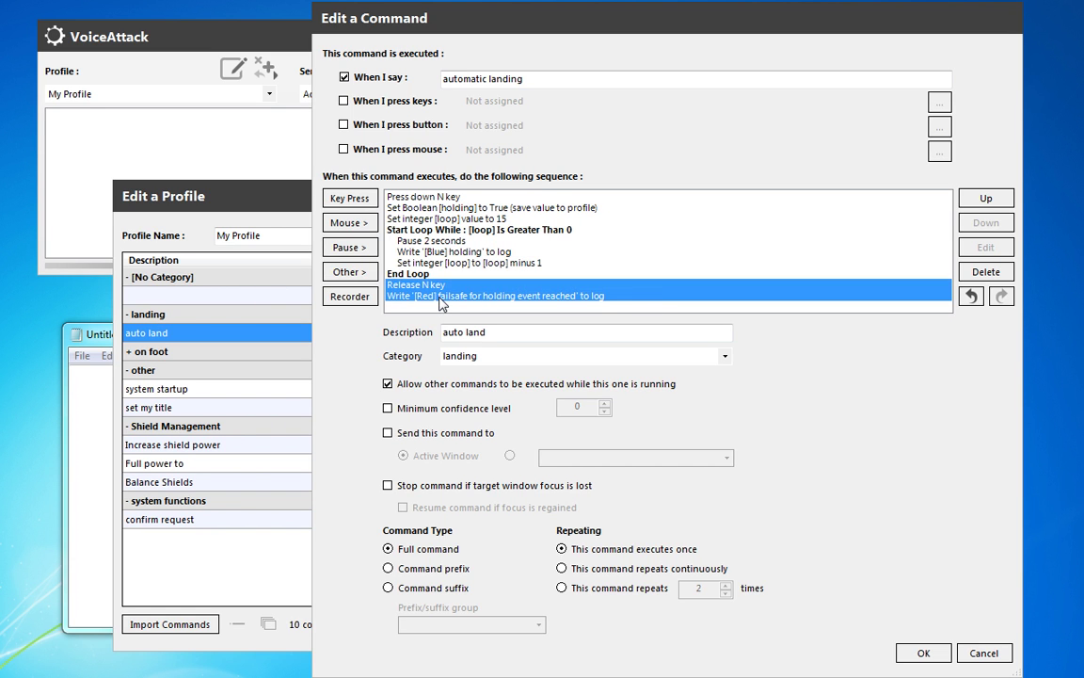
pyautogui.moveTo(443, 262); pyautogui.dragTo(455, 241)
pyautogui.click(457, 275)
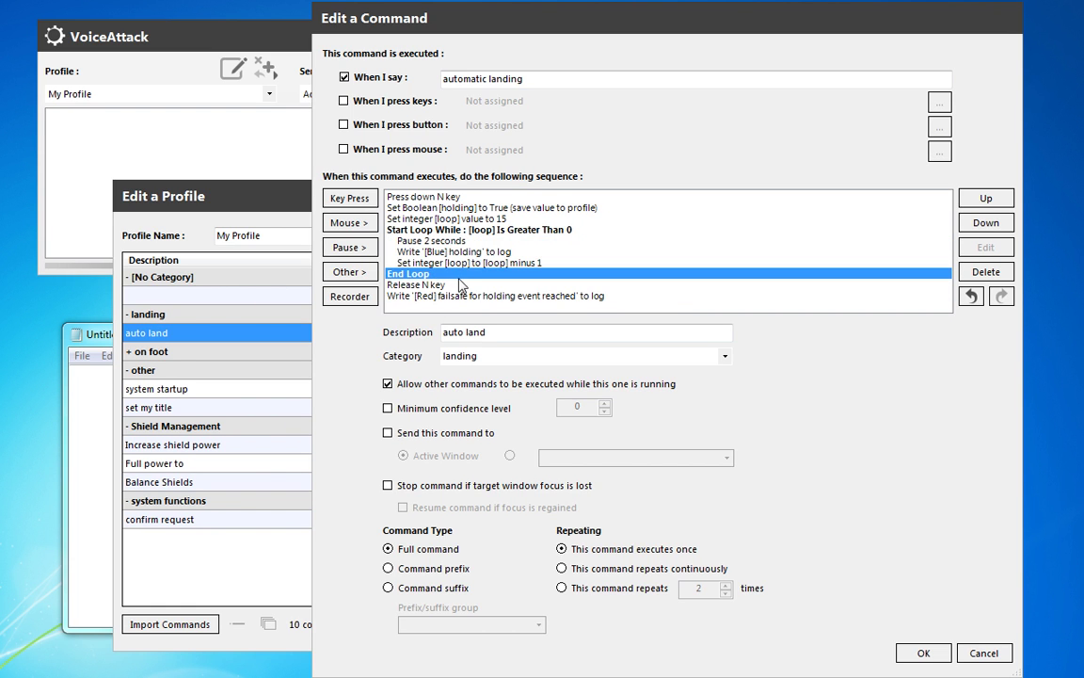
# Step: Set the loop integer's starting value to 4 and save the automatic landing command
pyautogui.click(485, 220)
pyautogui.doubleClick(485, 221)
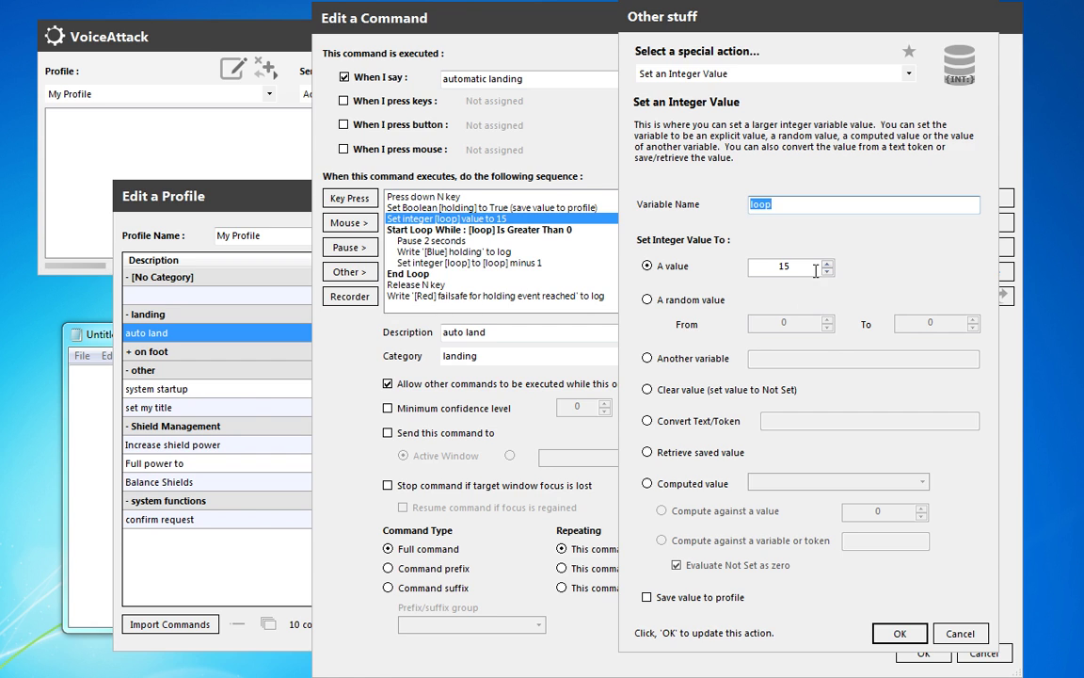
pyautogui.doubleClick(815, 270)
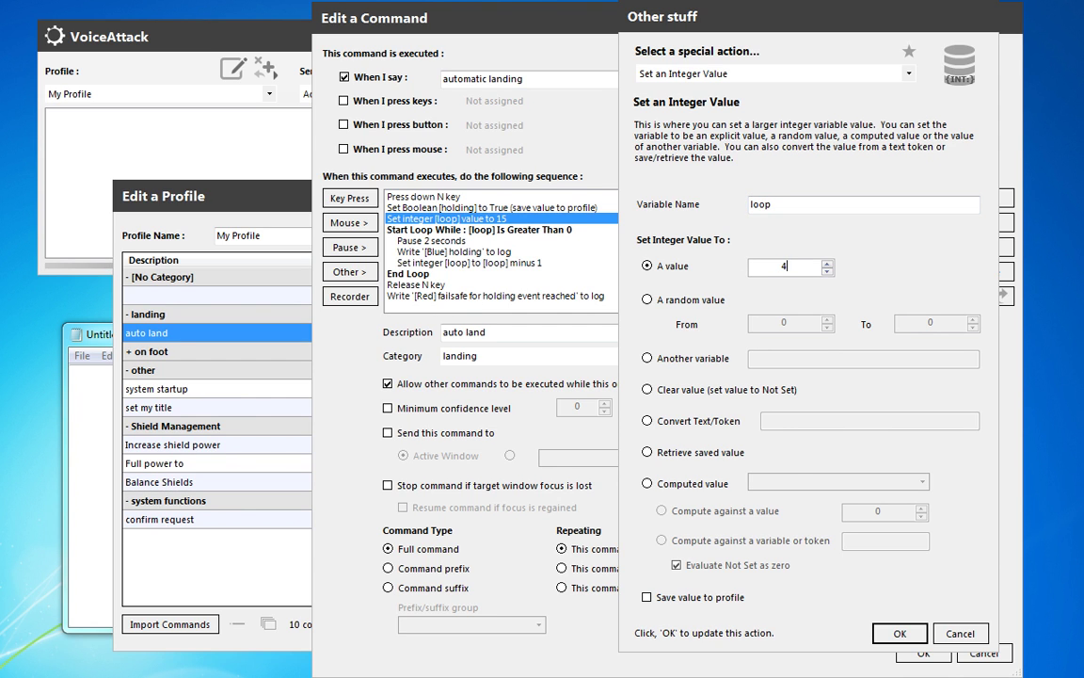
pyautogui.write('4')
pyautogui.click(899, 634)
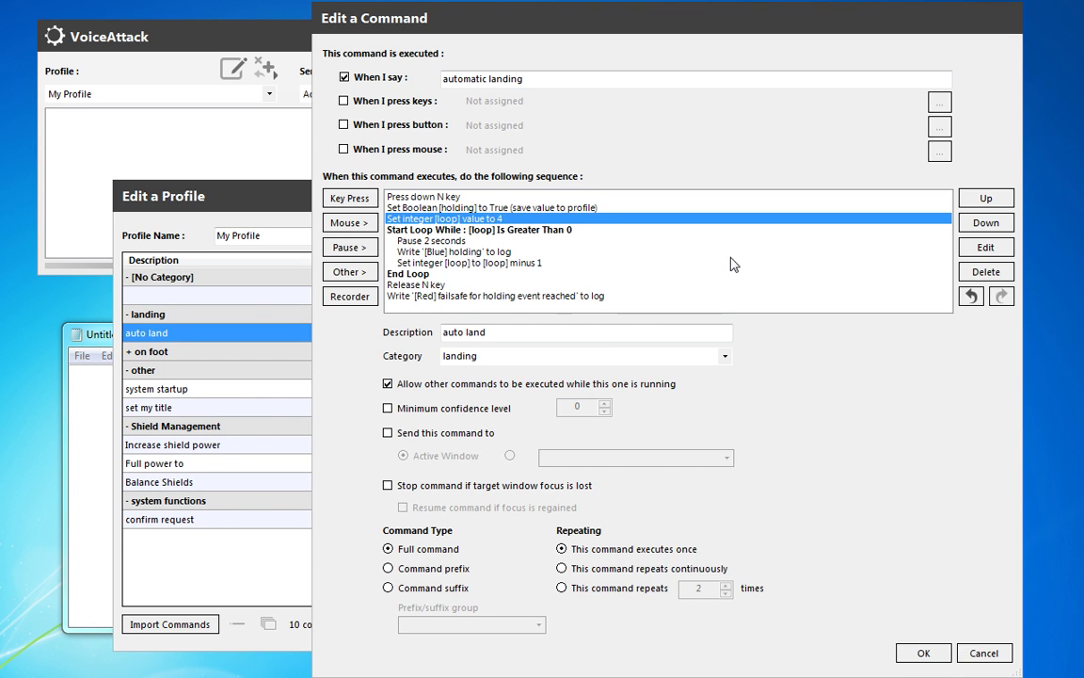
pyautogui.click(918, 652)
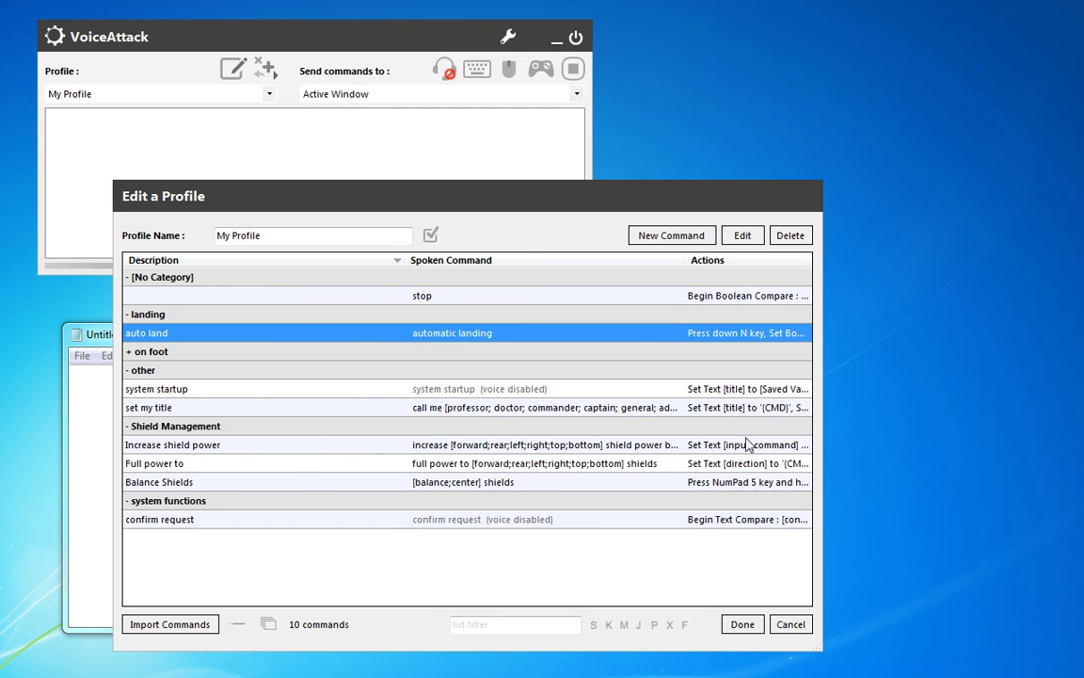
# Step: Review the stop command's conditions on holding, including its kill-command action for automatic landing, and close the command
pyautogui.doubleClick(256, 299)
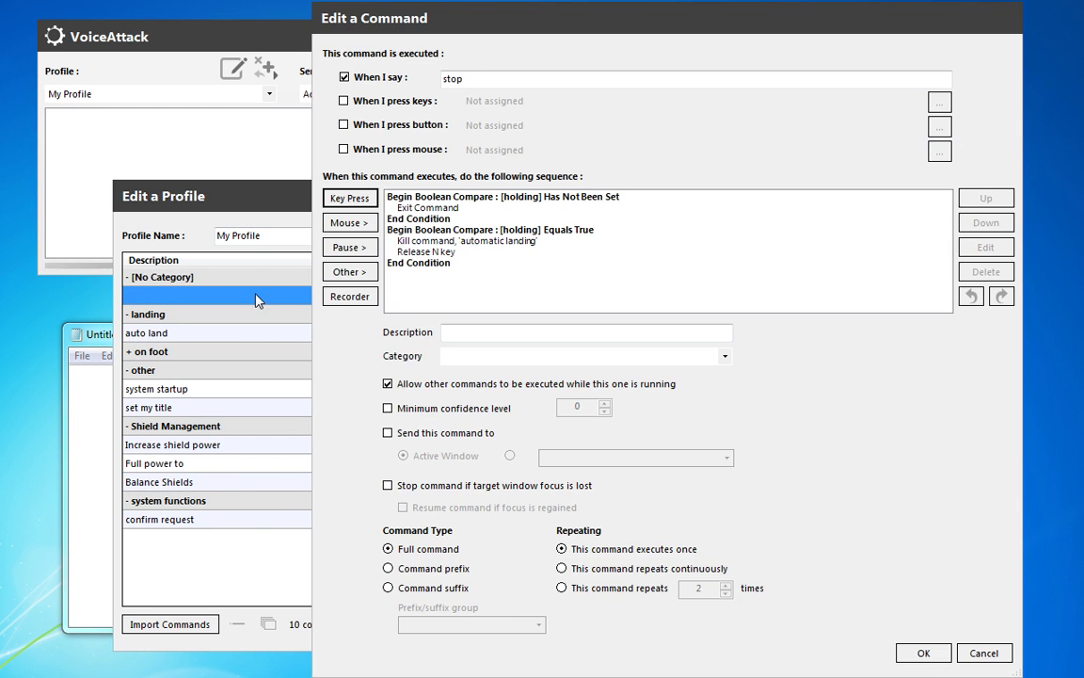
pyautogui.click(485, 230)
pyautogui.click(486, 241)
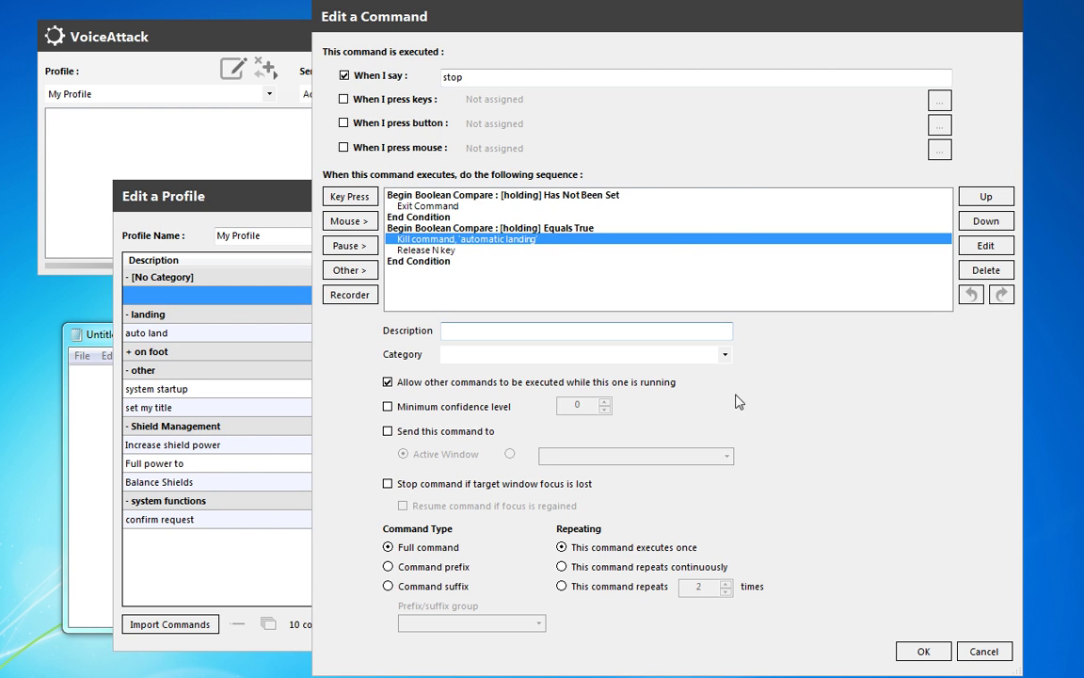
pyautogui.click(913, 649)
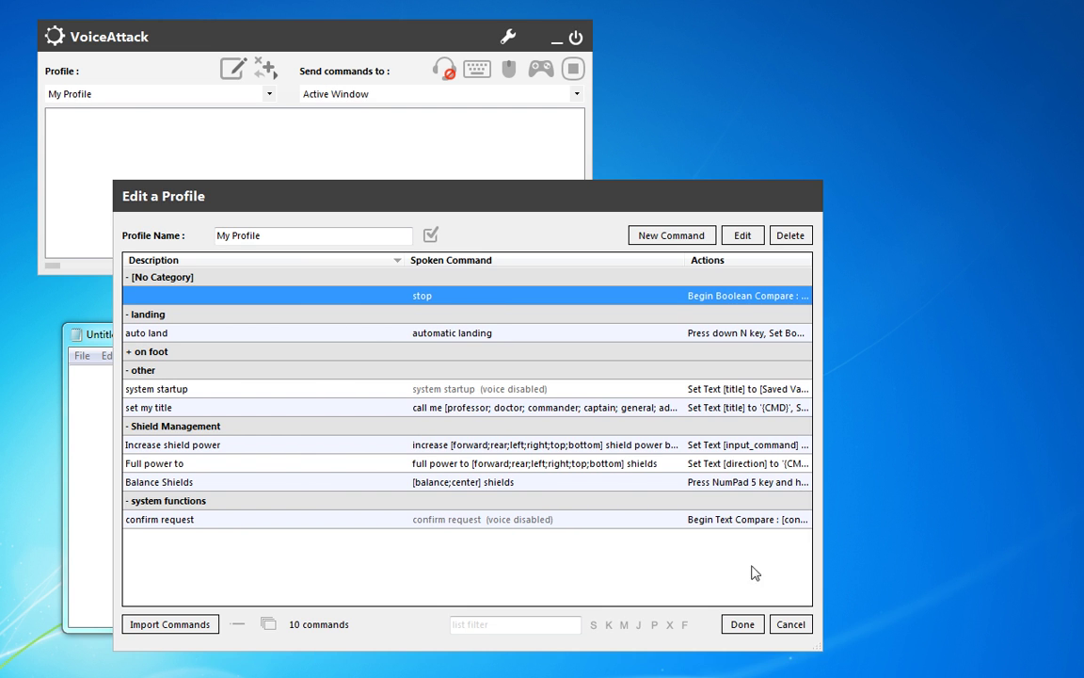
# Step: Save the profile and resume listening with Notepad as the active window to test the automatic landing and stop commands
pyautogui.click(740, 623)
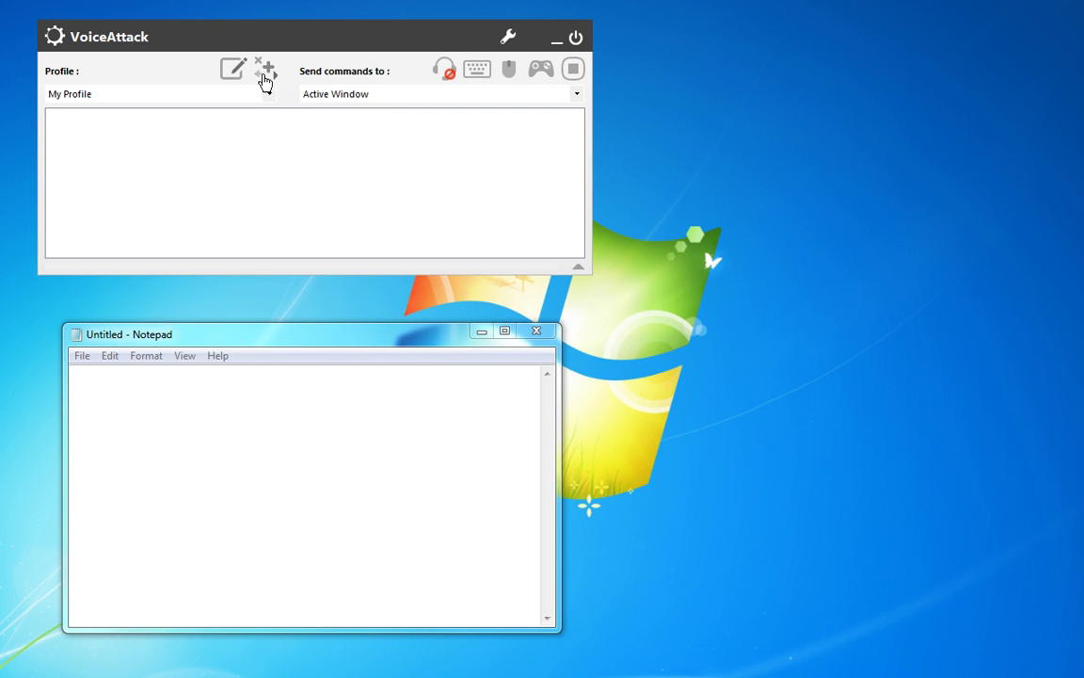
pyautogui.click(444, 70)
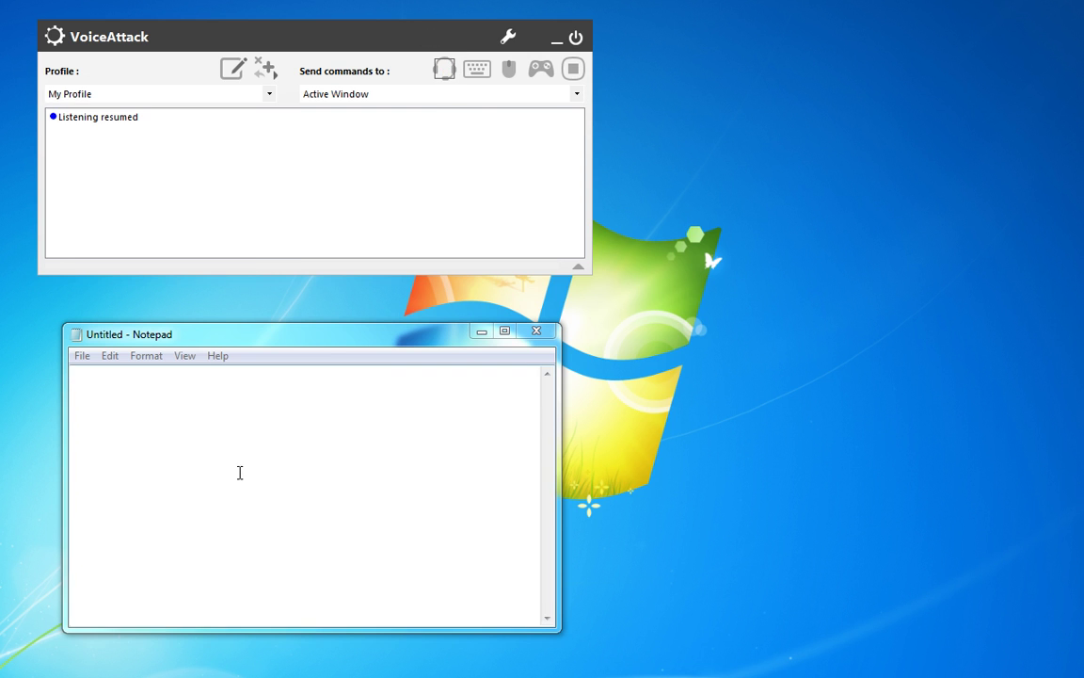
pyautogui.click(213, 486)
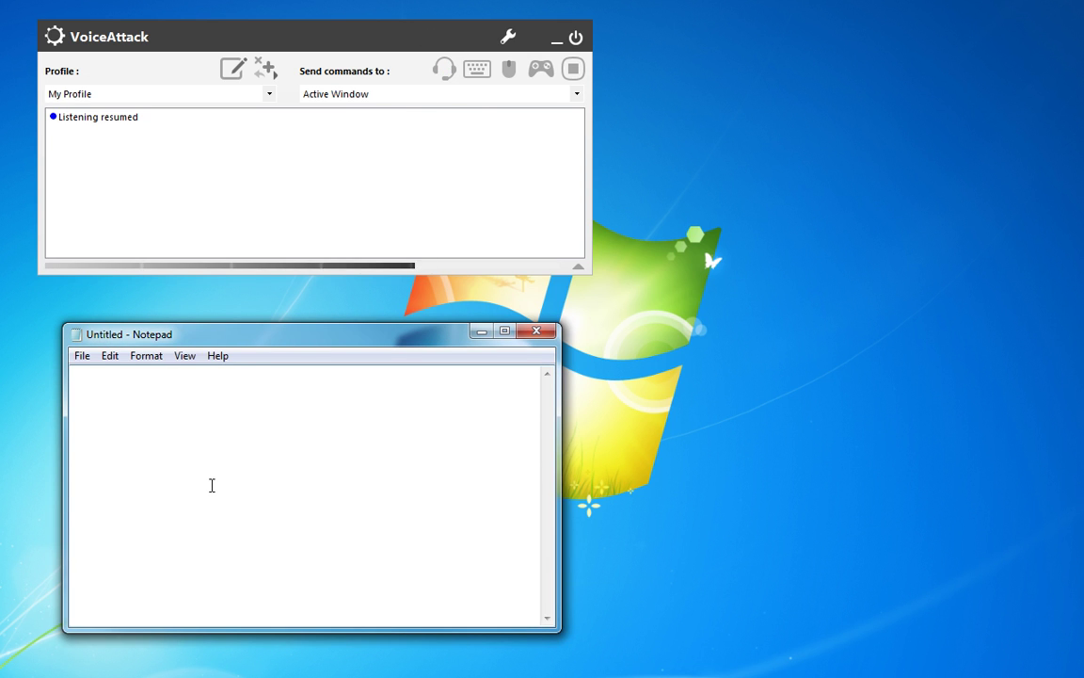
pyautogui.write('n')
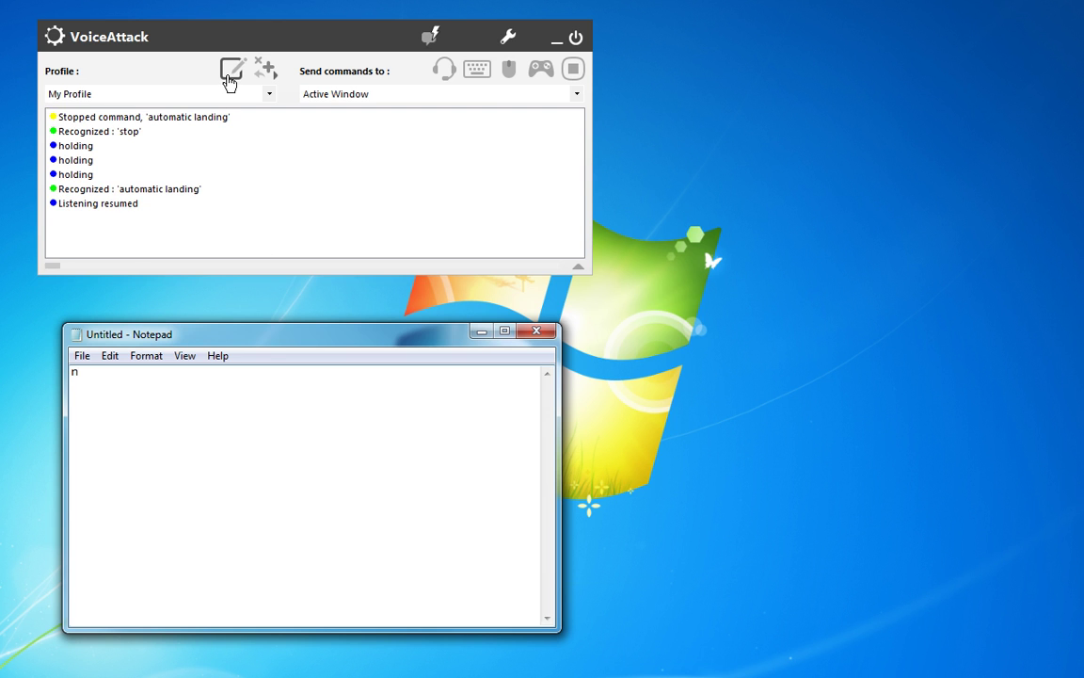
# Step: Suspend voice listening and inspect the log entries from the automatic landing and stop test
pyautogui.click(230, 73)
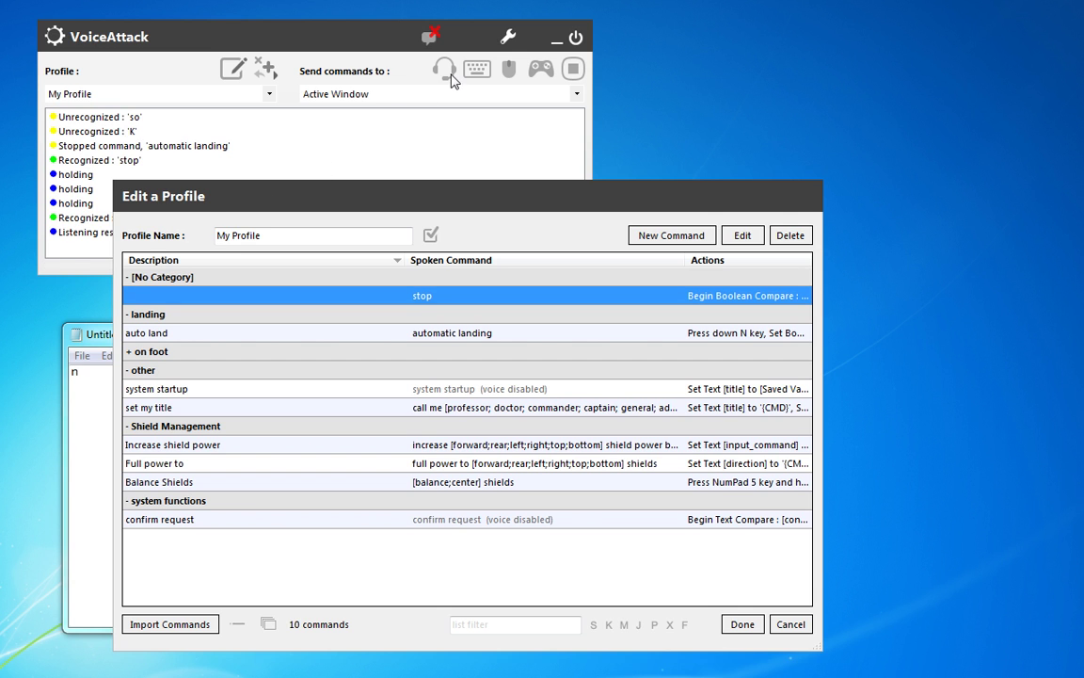
pyautogui.click(741, 624)
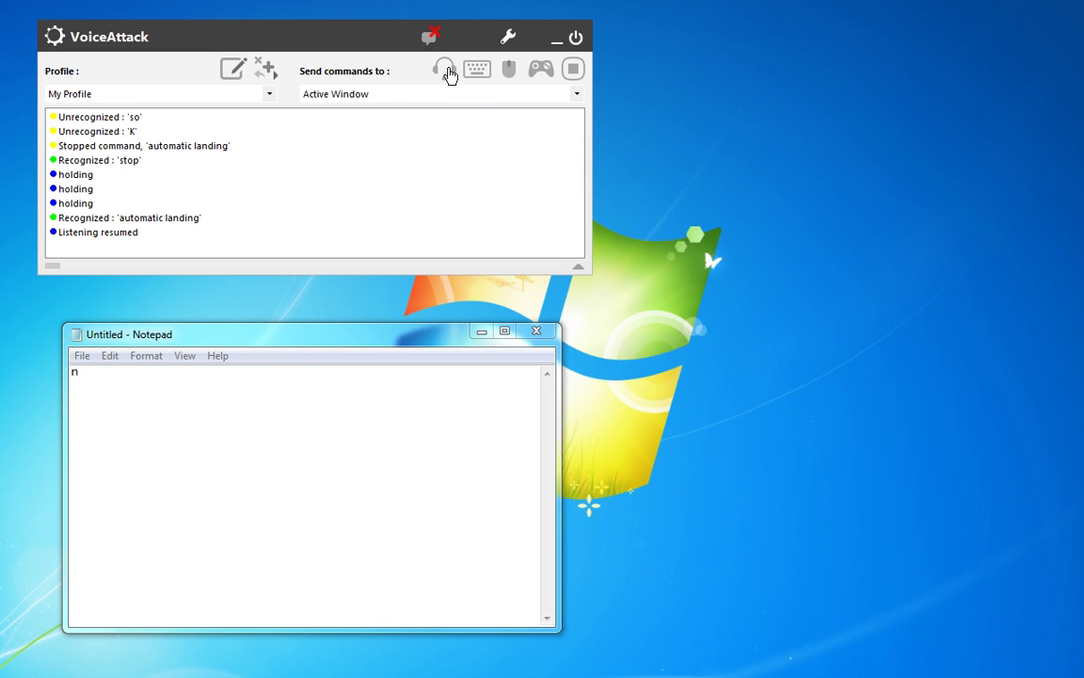
pyautogui.hotkey('ctrl', 'alt', 'l')
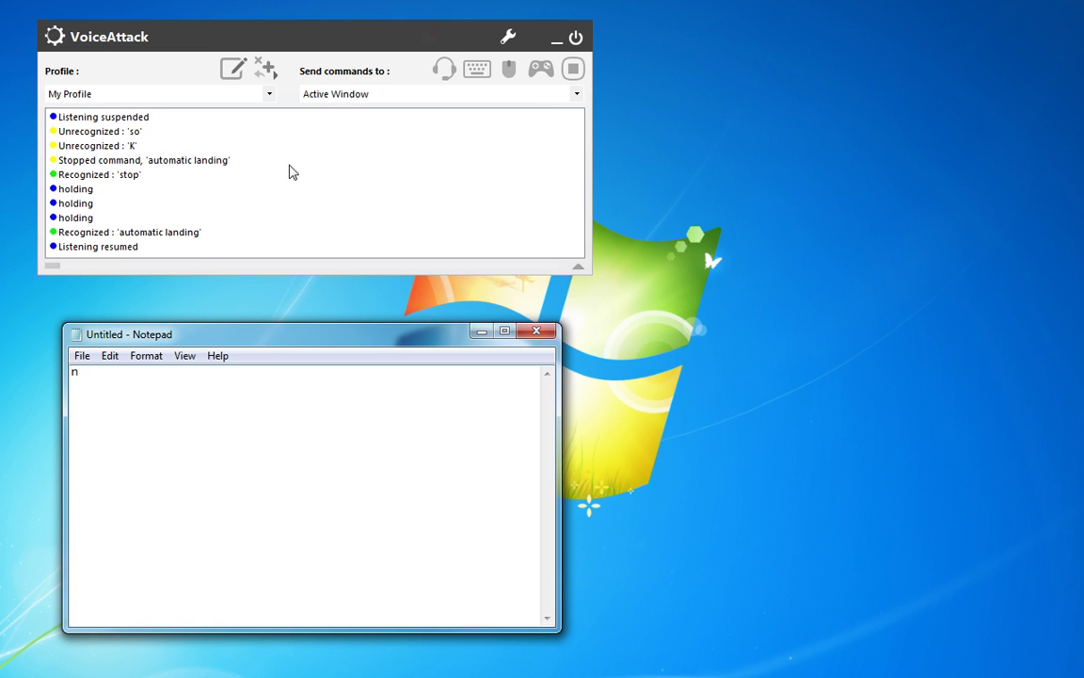
pyautogui.click(450, 77)
pyautogui.click(315, 426)
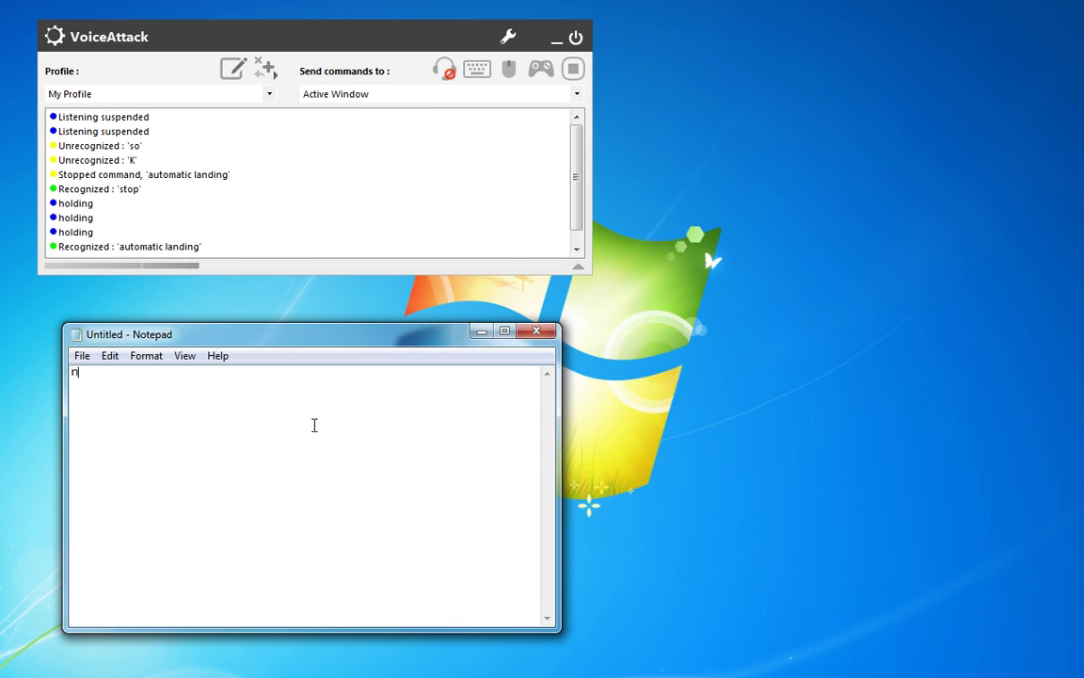
pyautogui.click(172, 161)
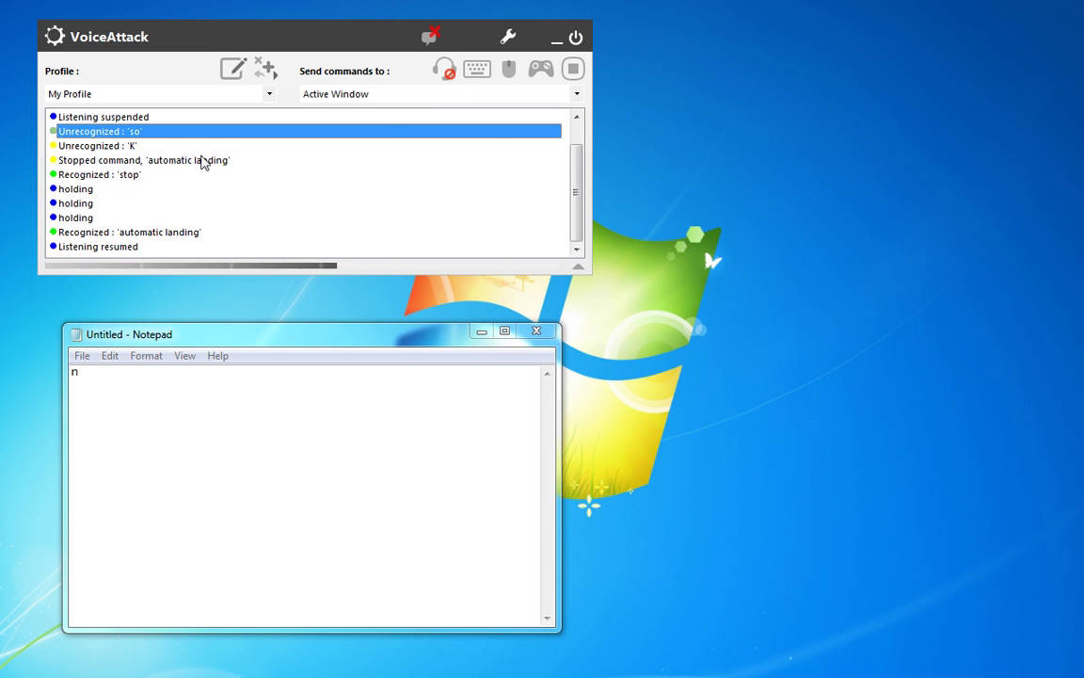